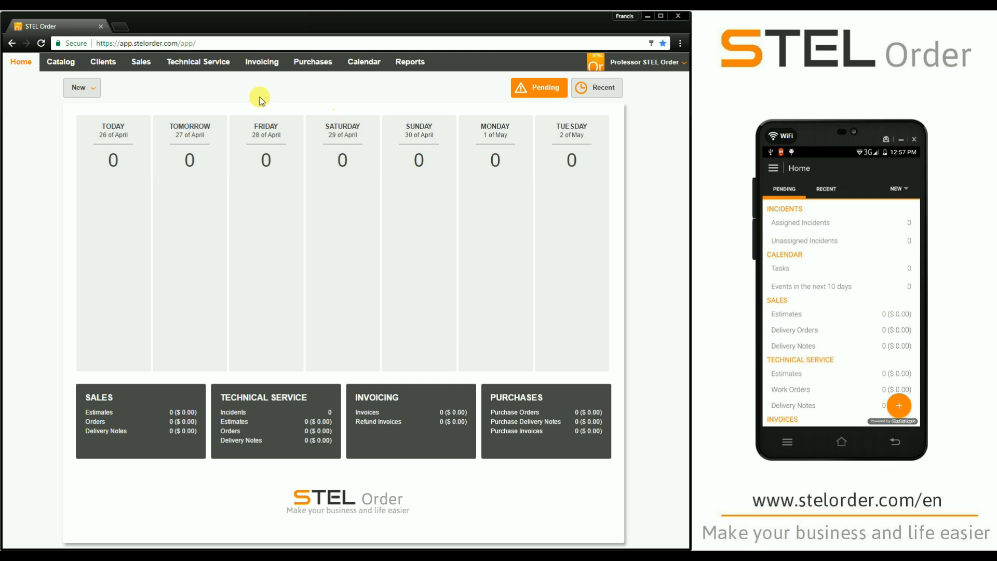
Start a new technical service incident for the client Clear Light Ltd.
{"action": "left_click", "coordinate": [186, 55]}
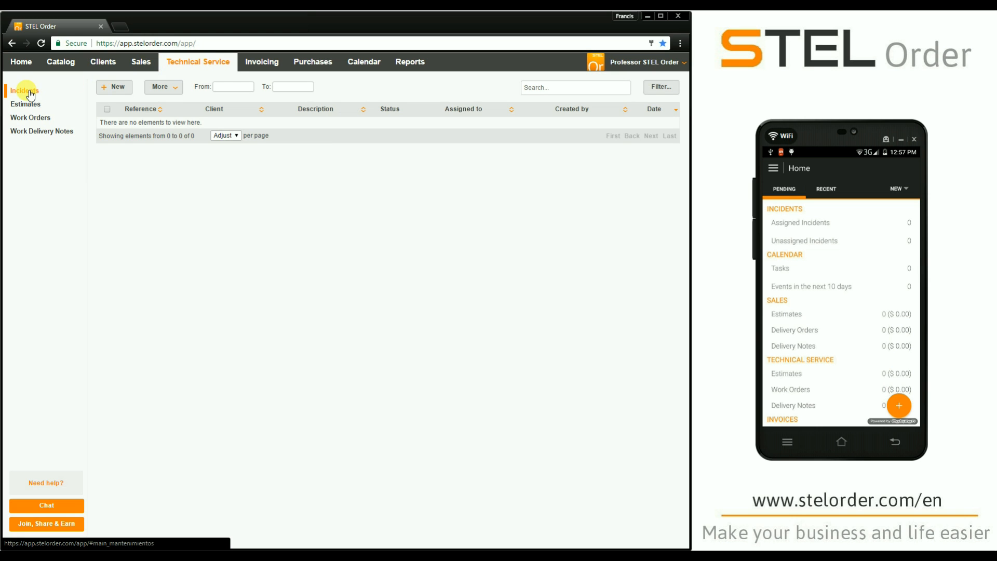
{"action": "left_click", "coordinate": [119, 92]}
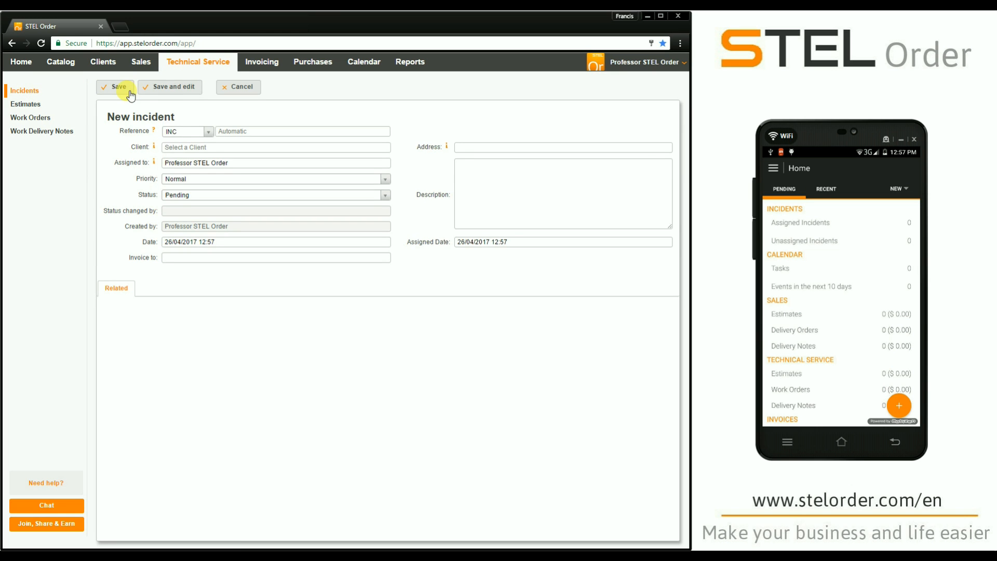
{"action": "left_click", "coordinate": [208, 148]}
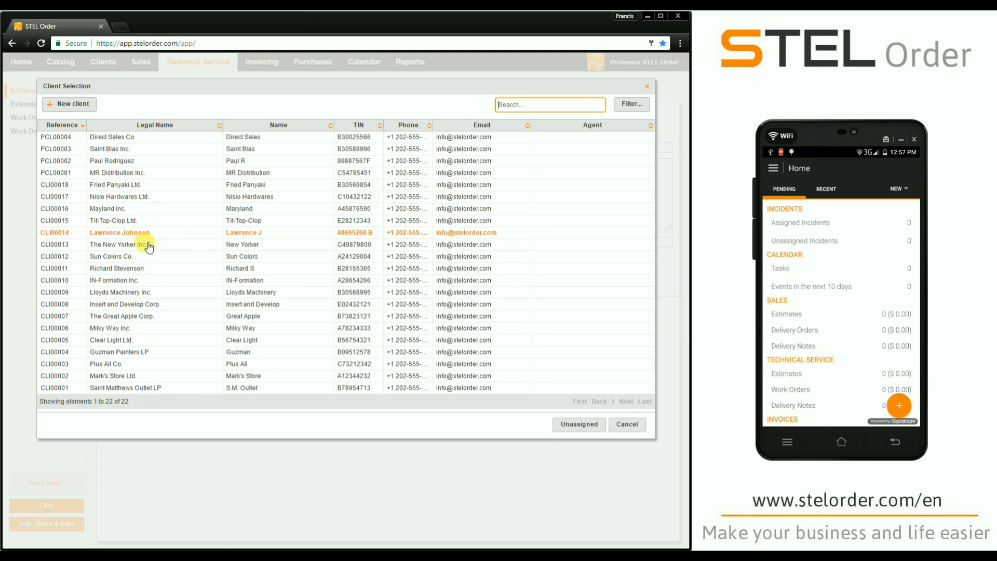
{"action": "left_click", "coordinate": [153, 340]}
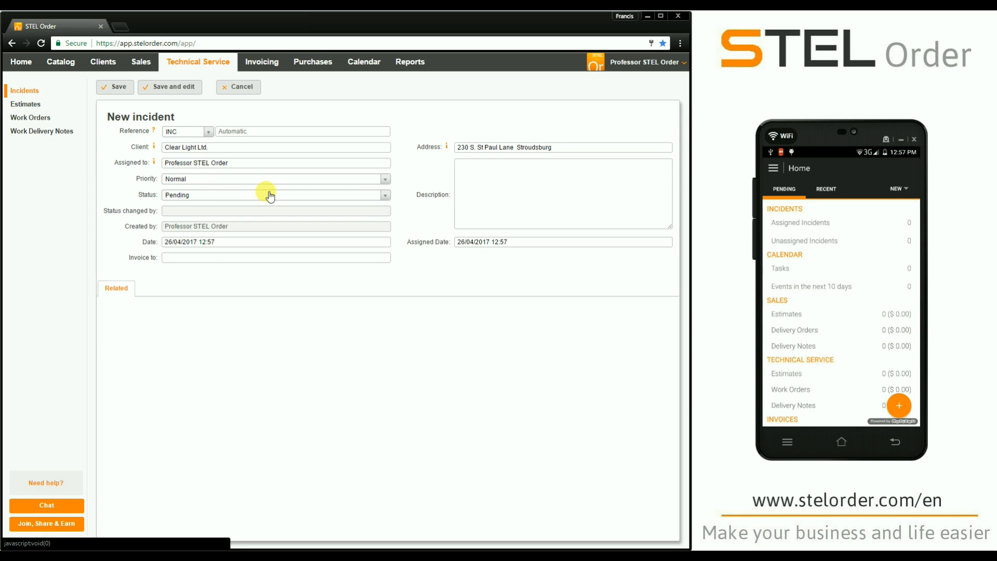
Check the incident's address details and enter the description "Carry out oven repairs asap".
{"action": "left_click", "coordinate": [498, 148]}
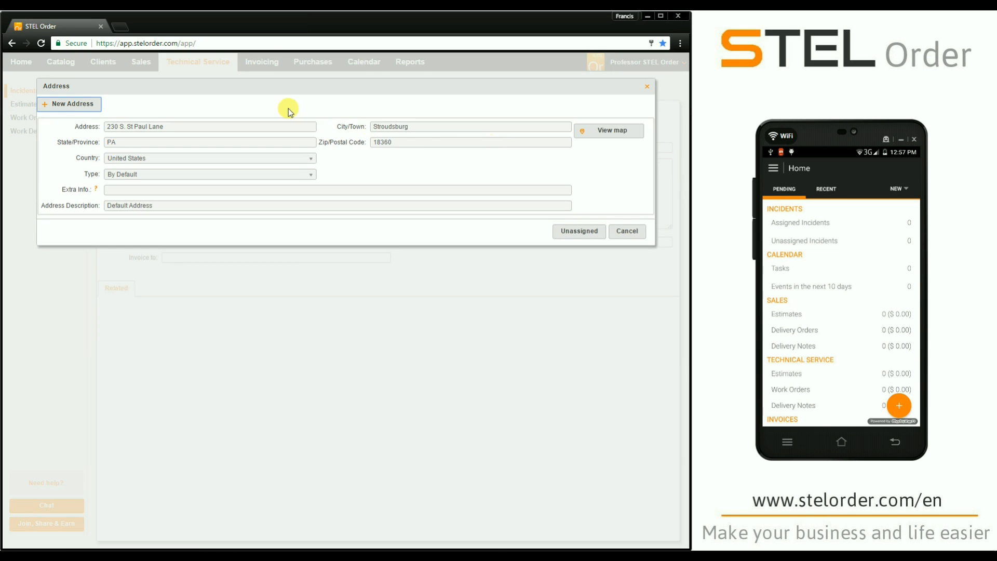
{"action": "left_click", "coordinate": [647, 86]}
{"action": "left_click", "coordinate": [508, 188]}
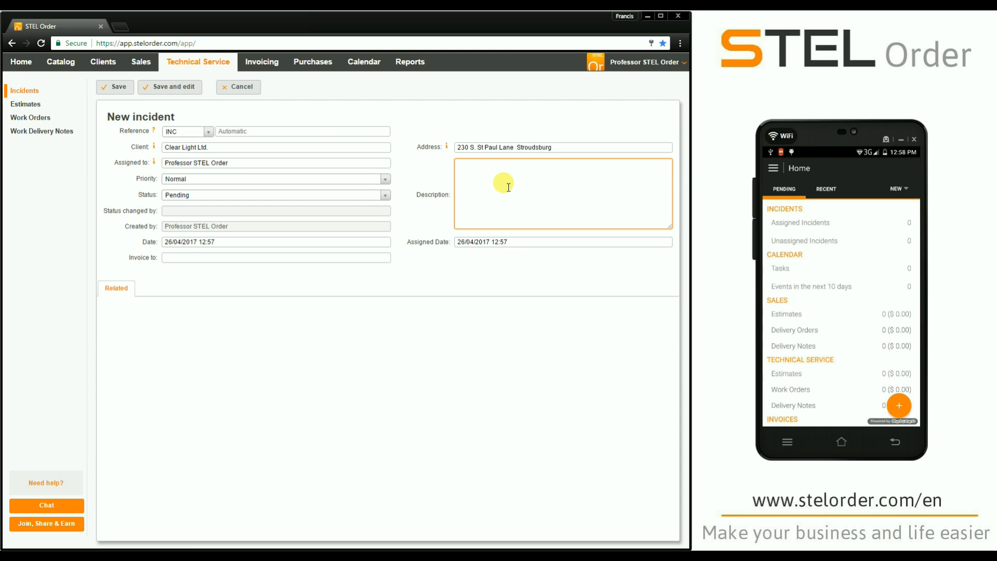
{"action": "type", "text": "Carry out oven repairs asap"}
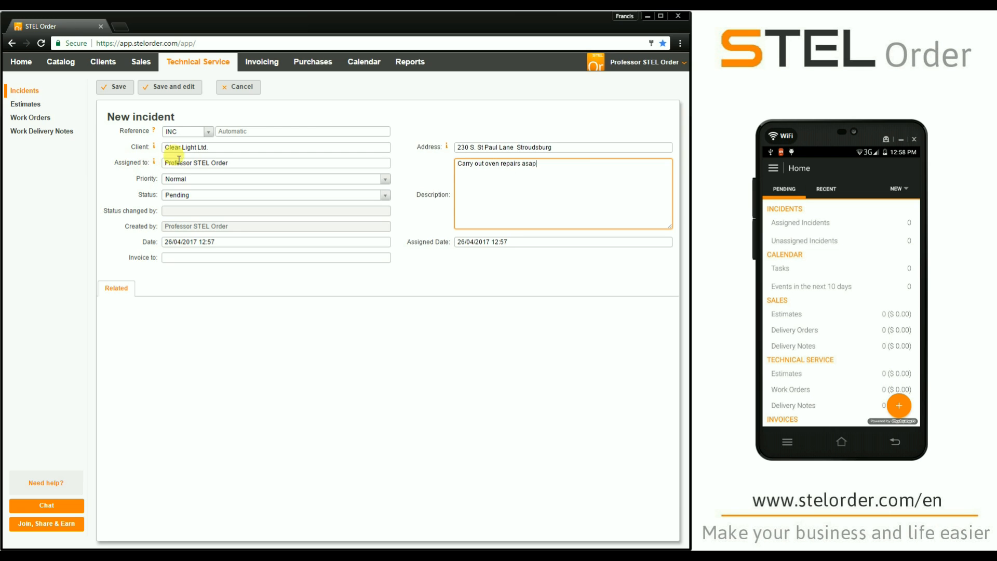
Assign the incident to STEL Technician and save it.
{"action": "left_click", "coordinate": [200, 161]}
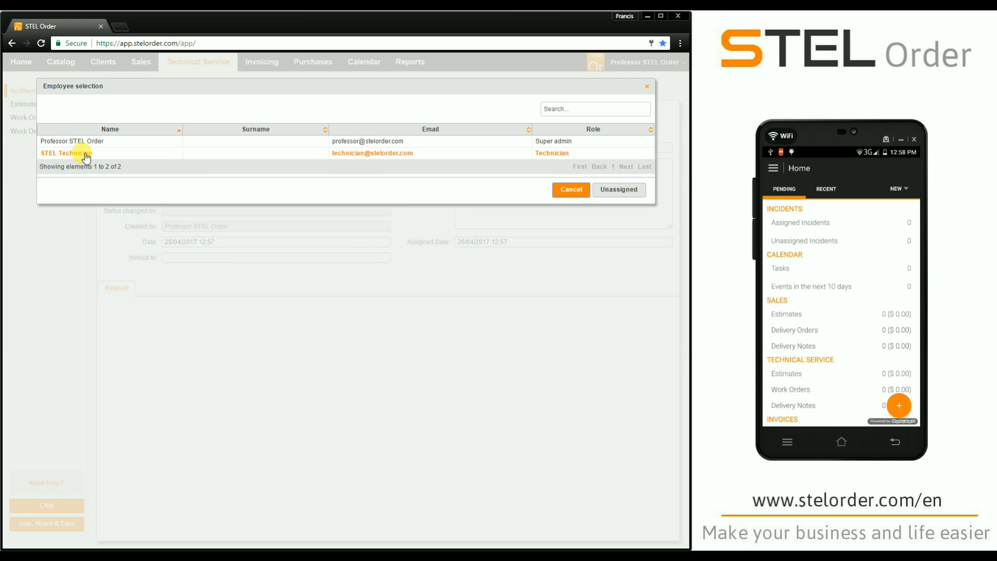
{"action": "left_click", "coordinate": [109, 154]}
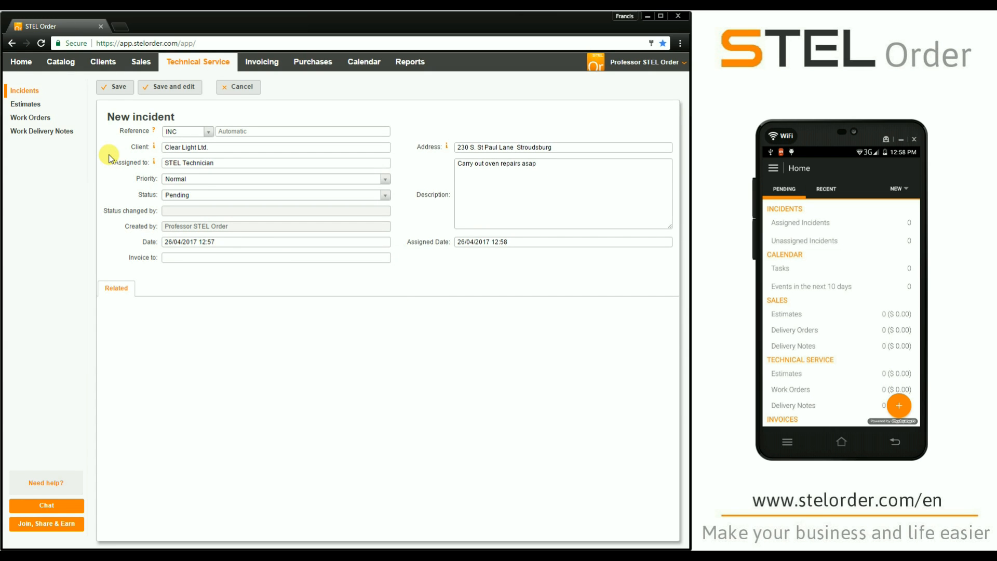
{"action": "left_click", "coordinate": [114, 91]}
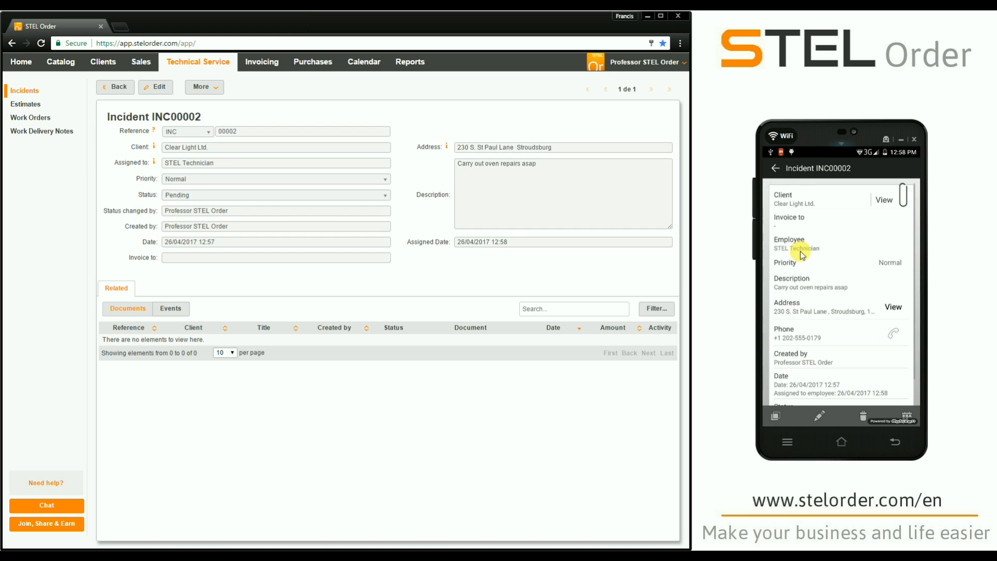
In the STEL Order mobile app, review the oven repair incident's details from the client down to the status.
{"action": "scroll", "coordinate": [800, 252], "scroll_direction": "down", "scroll_amount": 2}
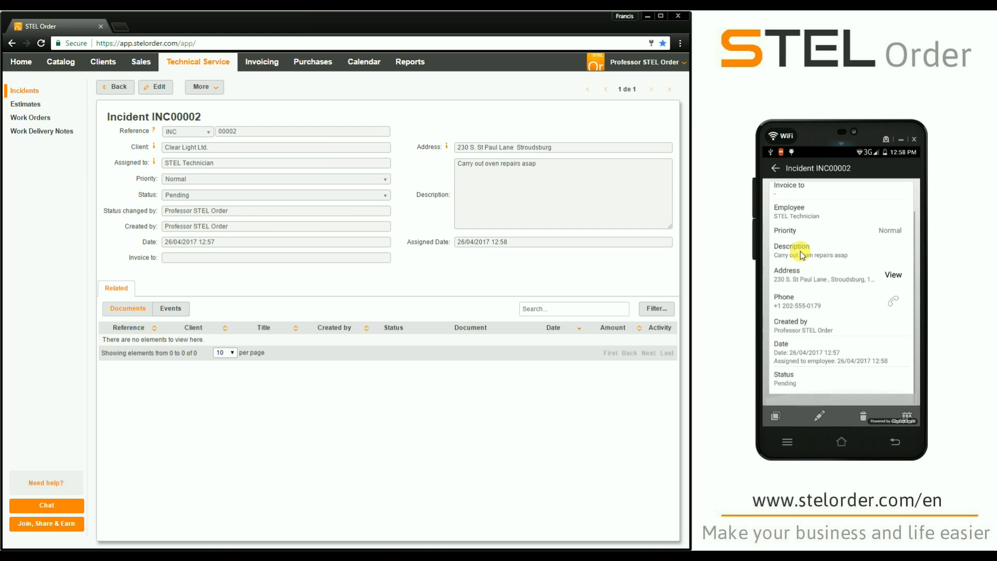
{"action": "scroll", "coordinate": [800, 253], "scroll_direction": "up", "scroll_amount": 1}
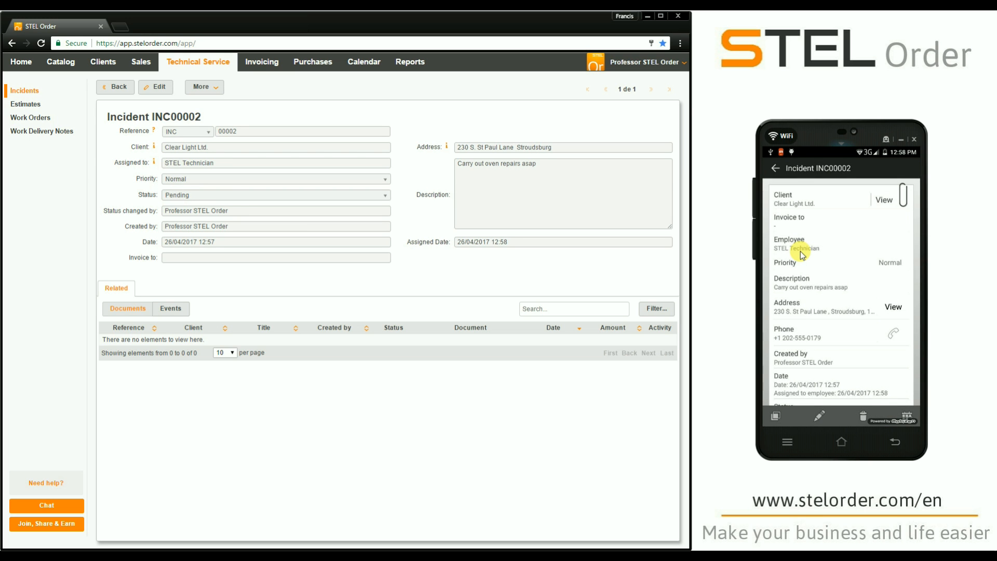
{"action": "scroll", "coordinate": [802, 255], "scroll_direction": "down", "scroll_amount": 1}
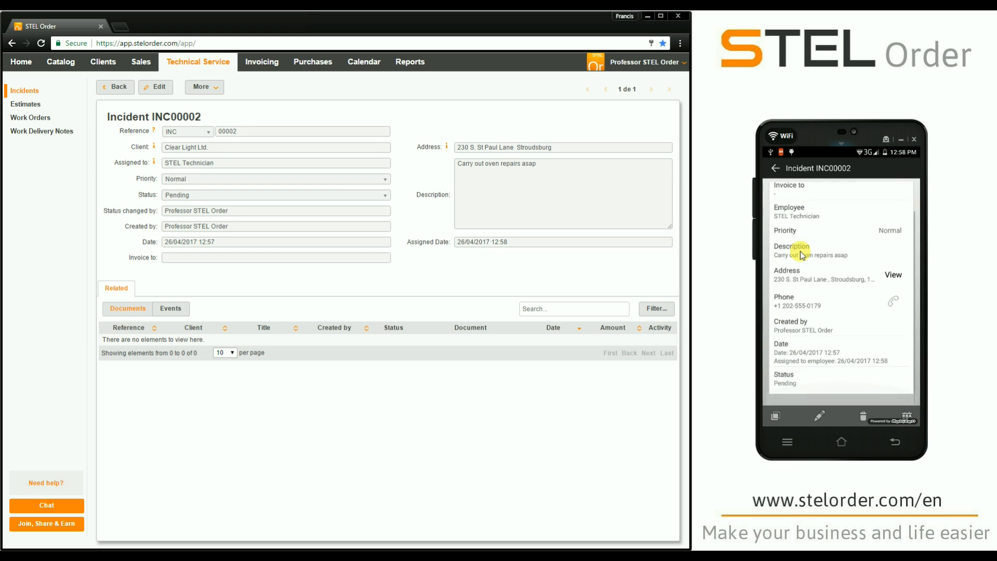
{"action": "scroll", "coordinate": [802, 255], "scroll_direction": "up", "scroll_amount": 1}
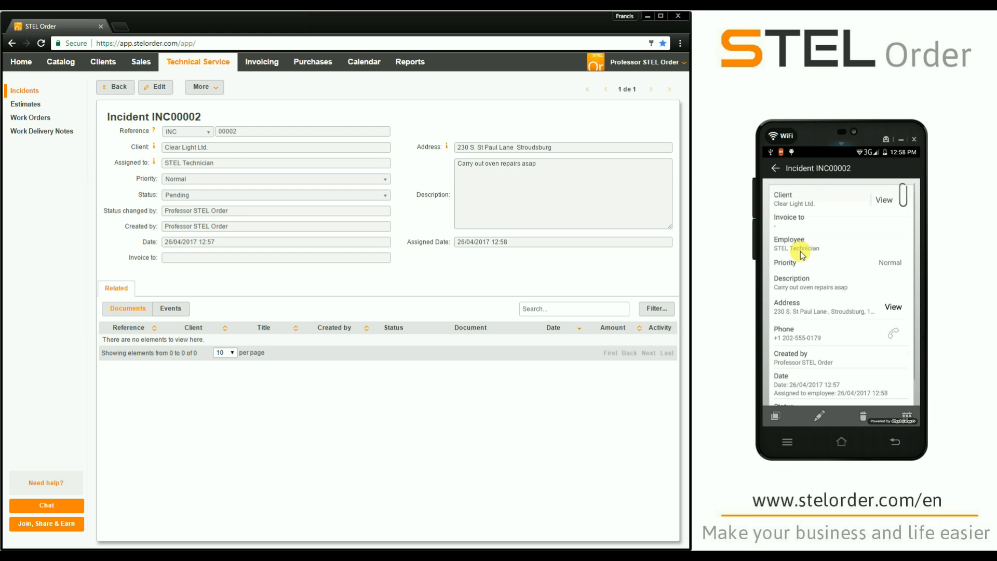
{"action": "scroll", "coordinate": [802, 255], "scroll_direction": "down", "scroll_amount": 1}
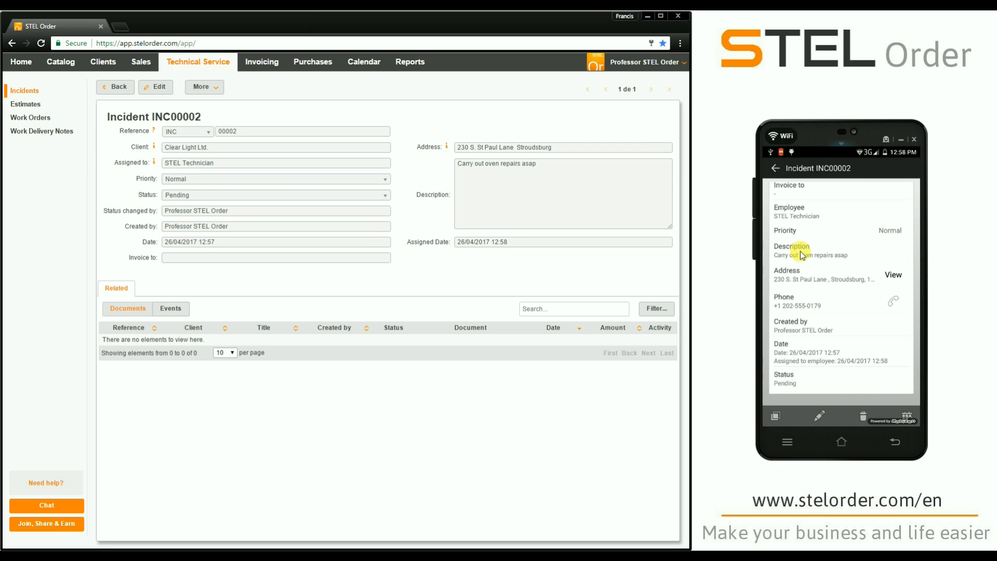
{"action": "scroll", "coordinate": [802, 255], "scroll_direction": "up", "scroll_amount": 1}
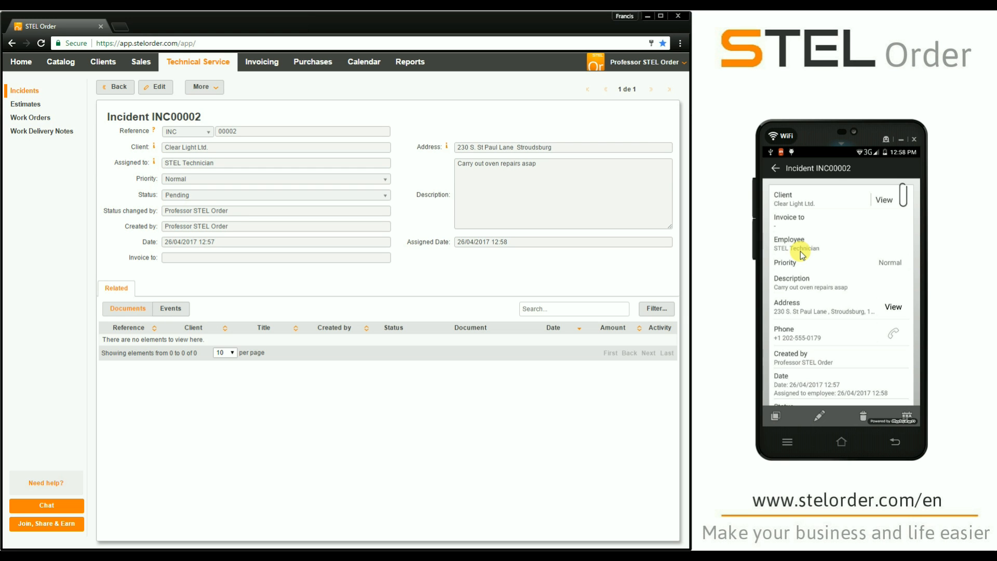
{"action": "left_click", "coordinate": [799, 251]}
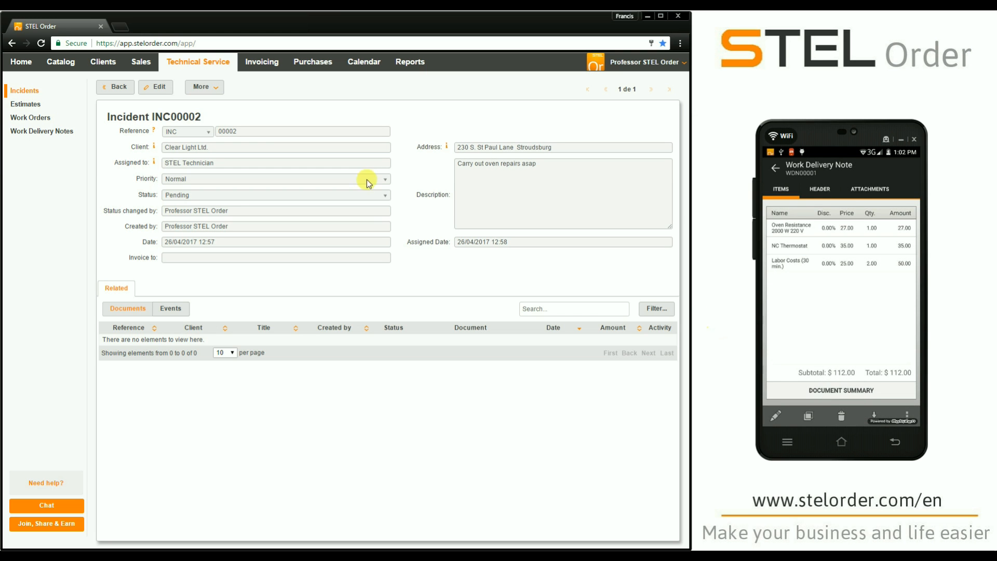
Leave the incident and open the work delivery note for Clear Light Ltd.
{"action": "left_click", "coordinate": [119, 88]}
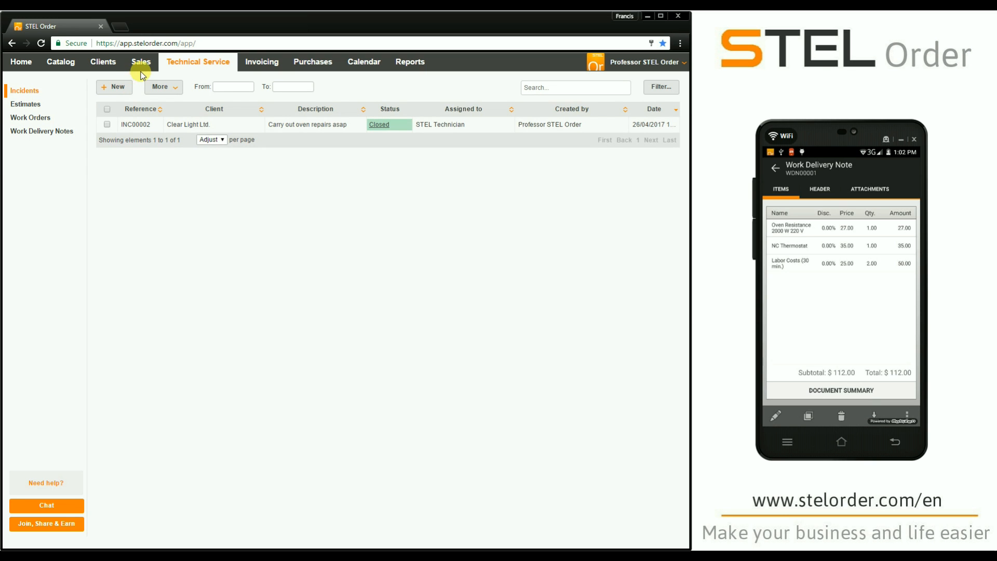
{"action": "left_click", "coordinate": [62, 130]}
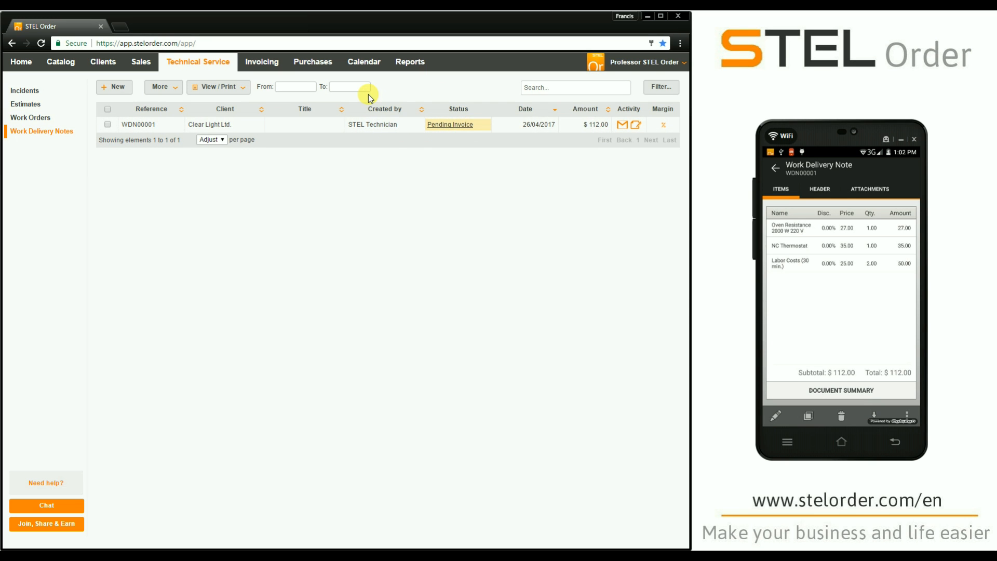
{"action": "left_click", "coordinate": [293, 129]}
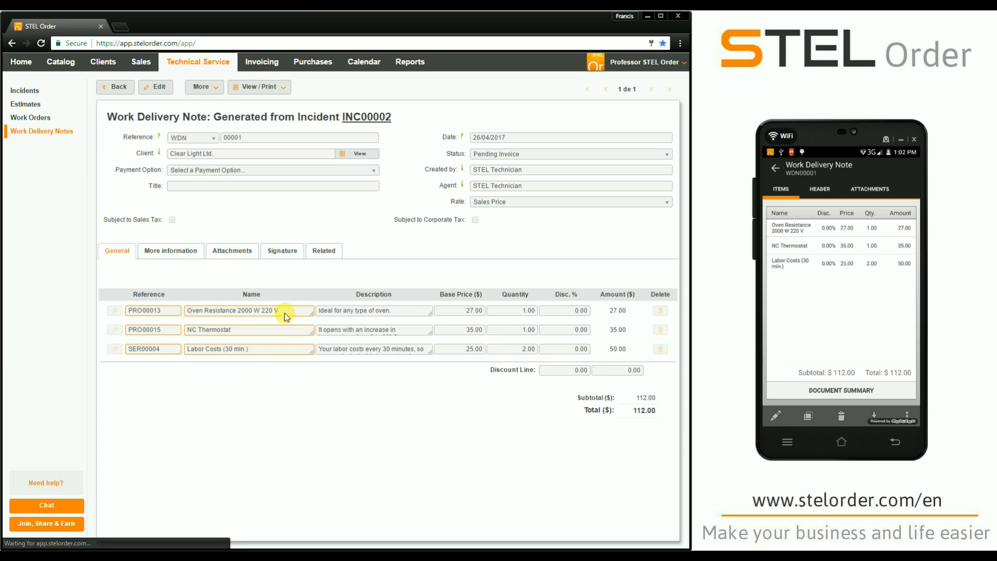
Examine the work delivery note's additional information, including its addresses, currency, comments and addendum.
{"action": "left_click", "coordinate": [169, 252]}
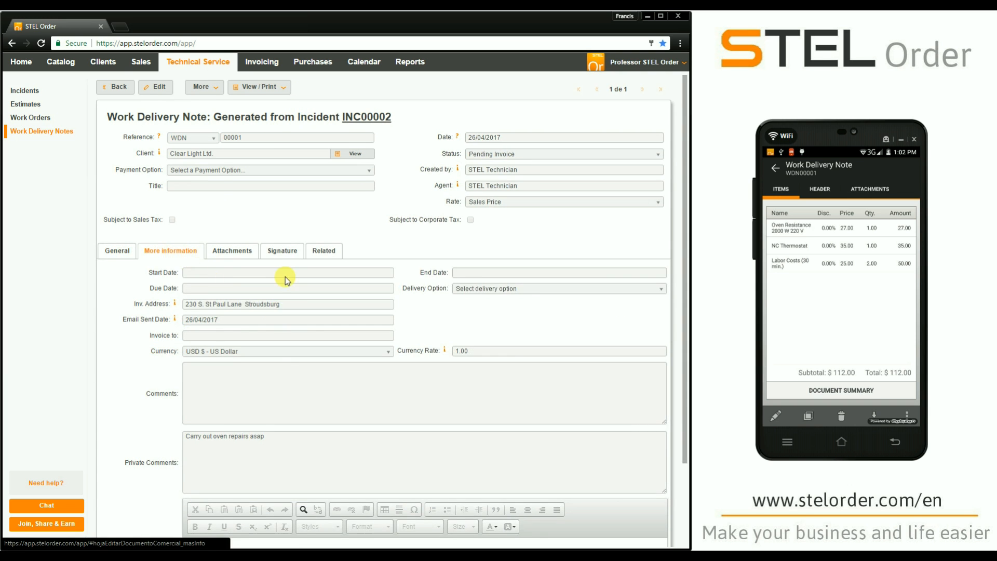
{"action": "scroll", "coordinate": [444, 349], "scroll_direction": "down", "scroll_amount": 2}
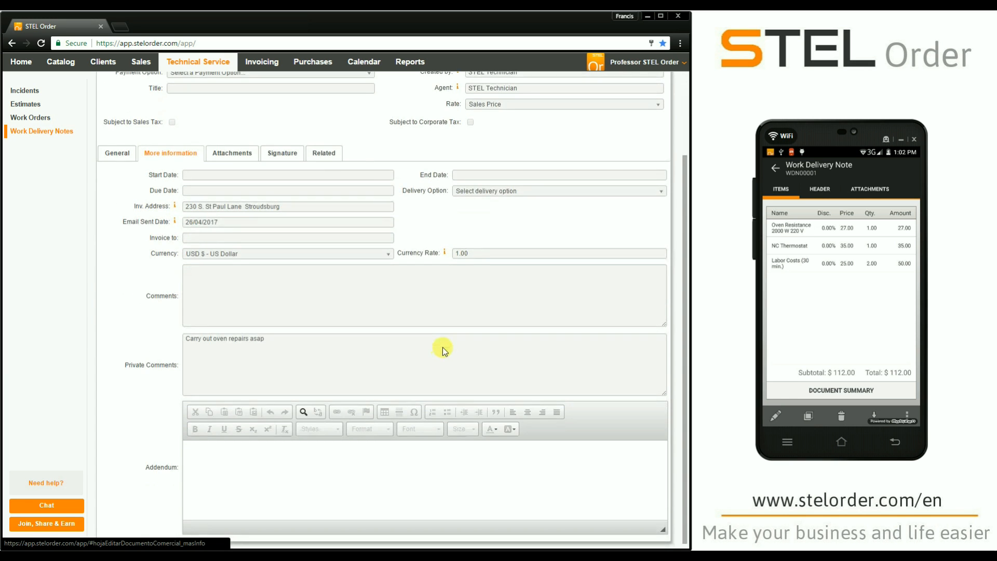
{"action": "scroll", "coordinate": [273, 307], "scroll_direction": "up", "scroll_amount": 2}
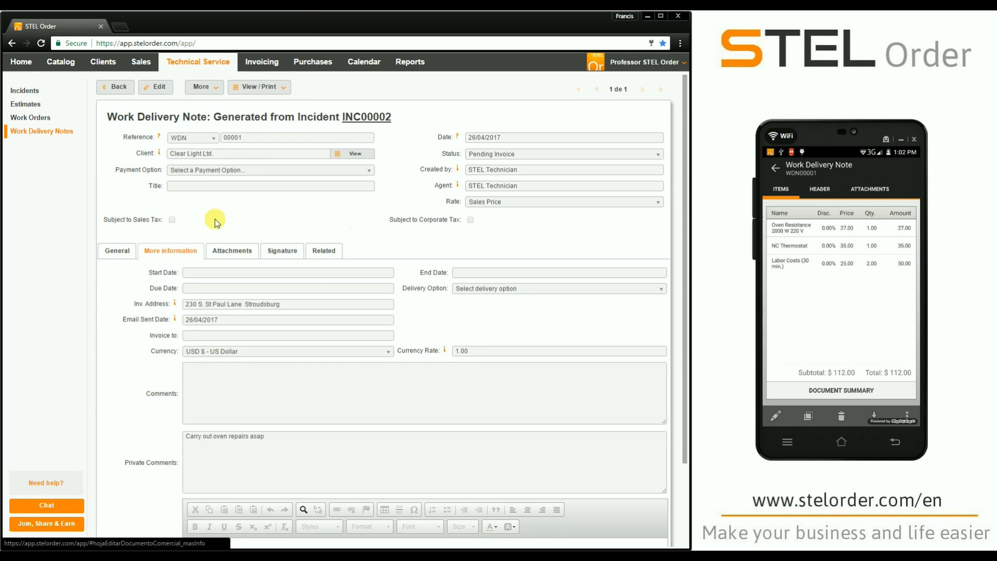
Generate an invoice from the work delivery note, check its additional information and save it.
{"action": "left_click", "coordinate": [213, 88]}
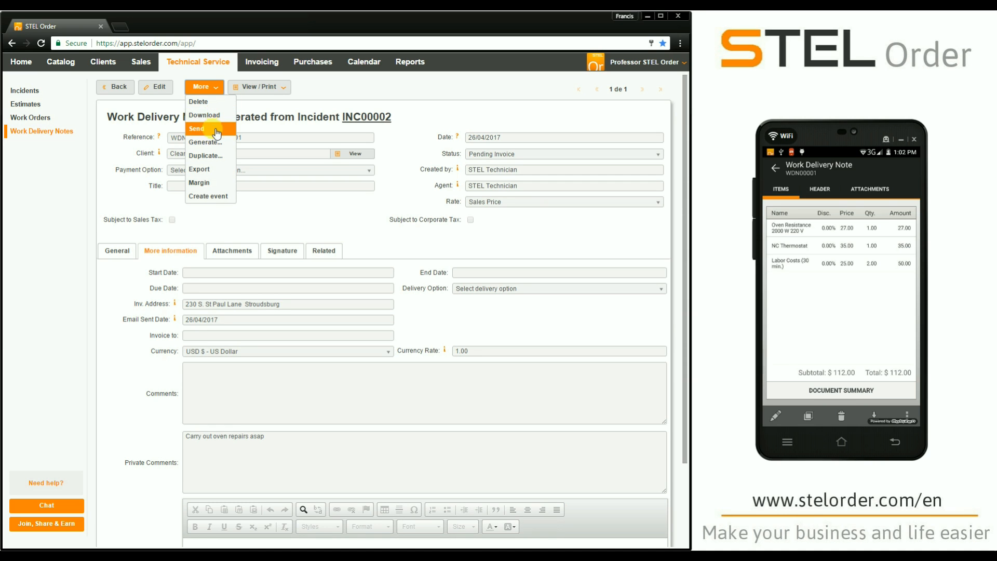
{"action": "mouse_move", "coordinate": [217, 143]}
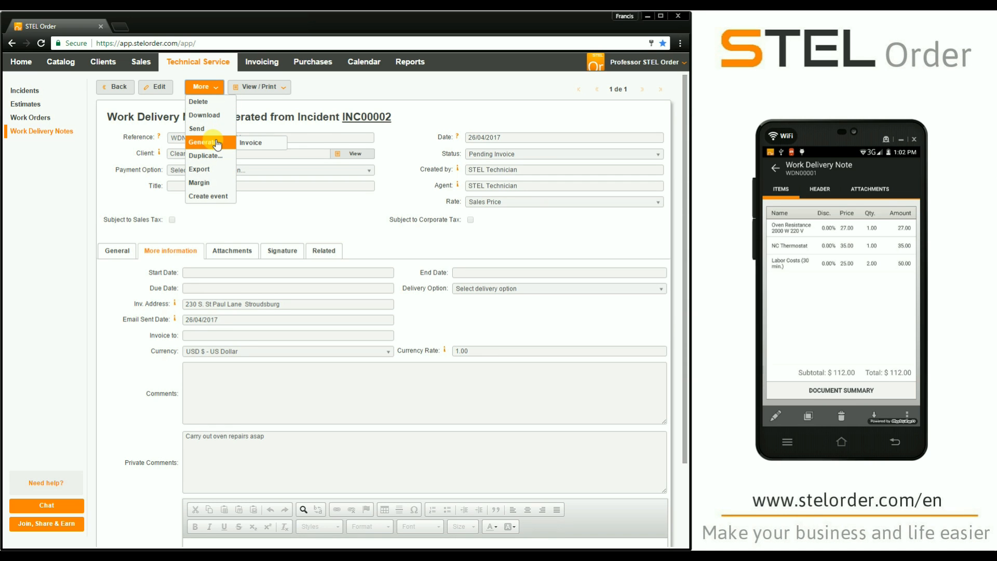
{"action": "left_click", "coordinate": [258, 144]}
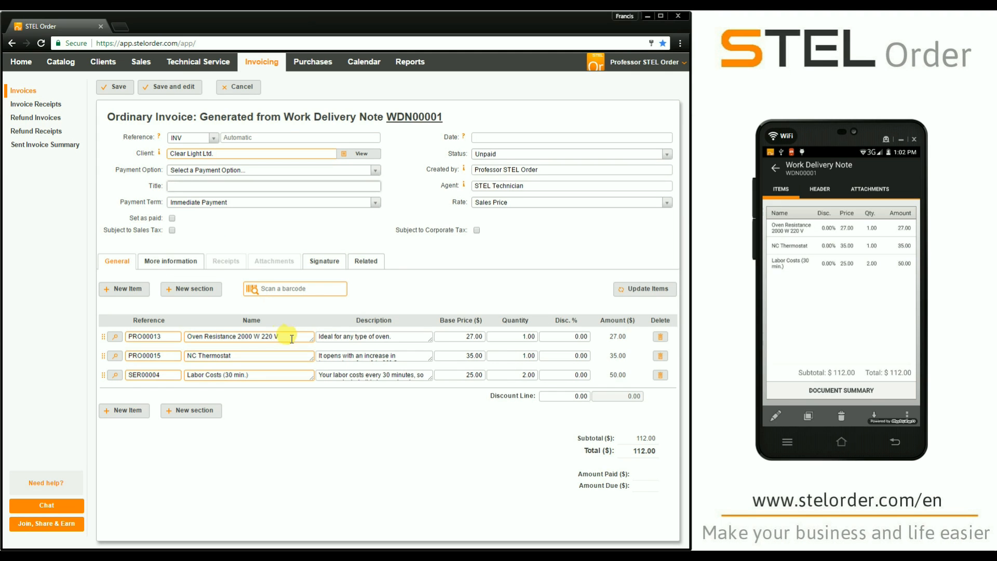
{"action": "left_click", "coordinate": [170, 261]}
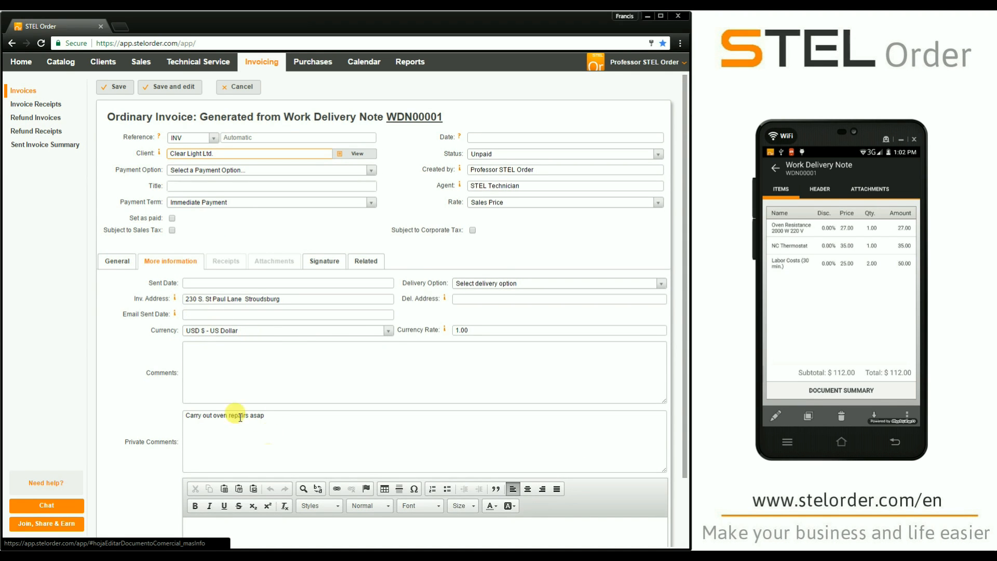
{"action": "left_click", "coordinate": [112, 261]}
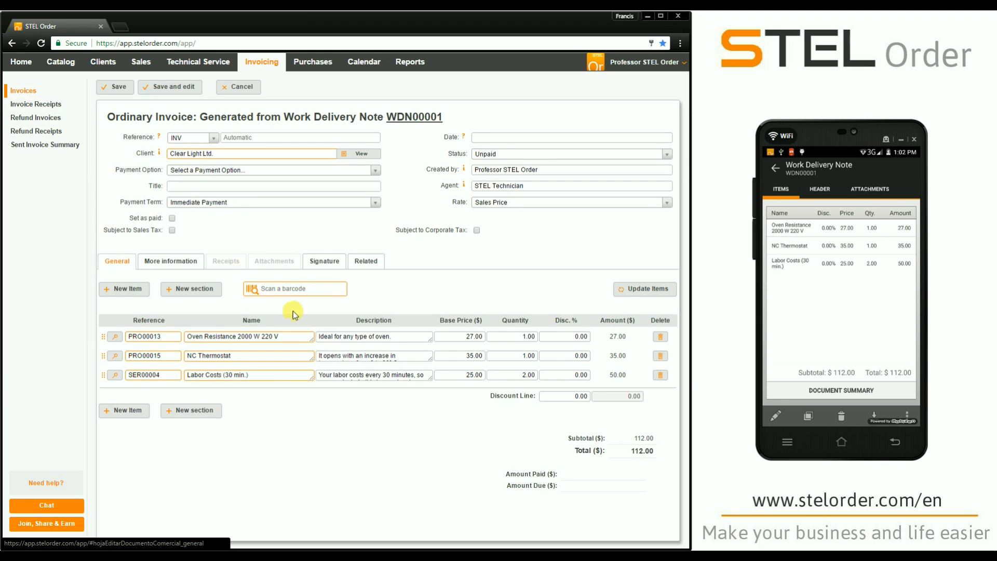
{"action": "left_click", "coordinate": [118, 86]}
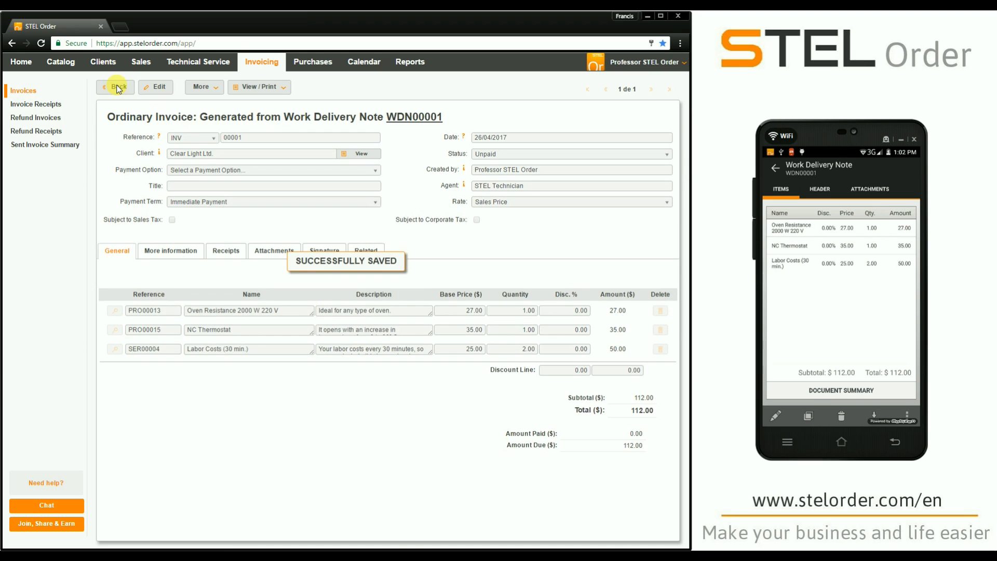
{"action": "left_click", "coordinate": [202, 87]}
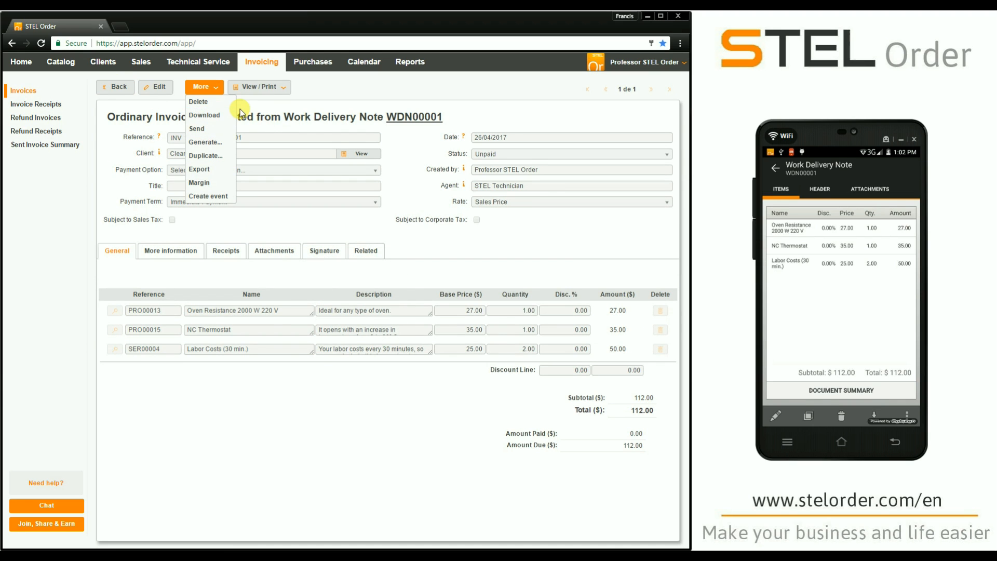
{"action": "mouse_move", "coordinate": [223, 155]}
{"action": "left_click", "coordinate": [341, 222]}
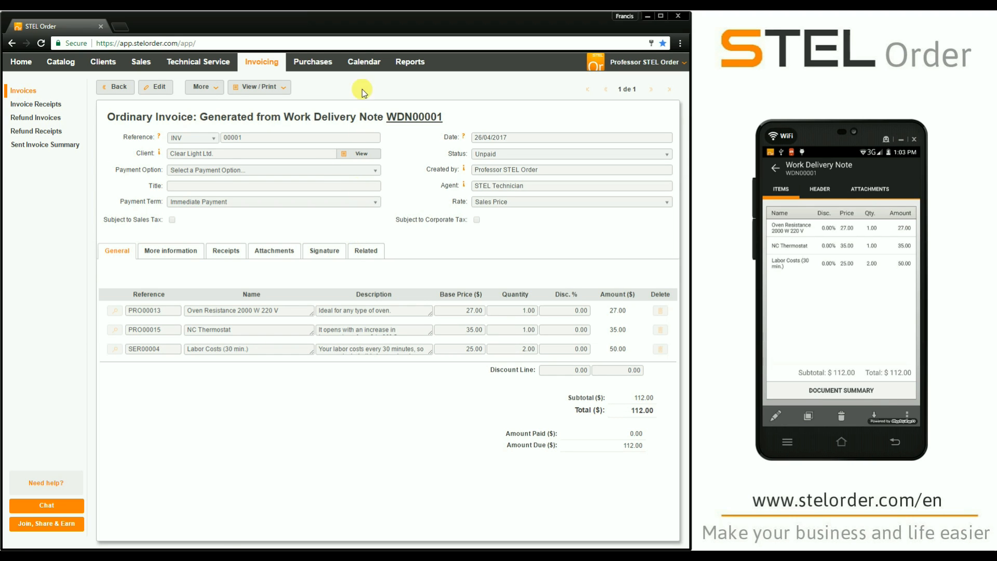
Create a calendar named Maintenance, share it with STEL Technician with Writing permission and save it.
{"action": "left_click", "coordinate": [364, 68]}
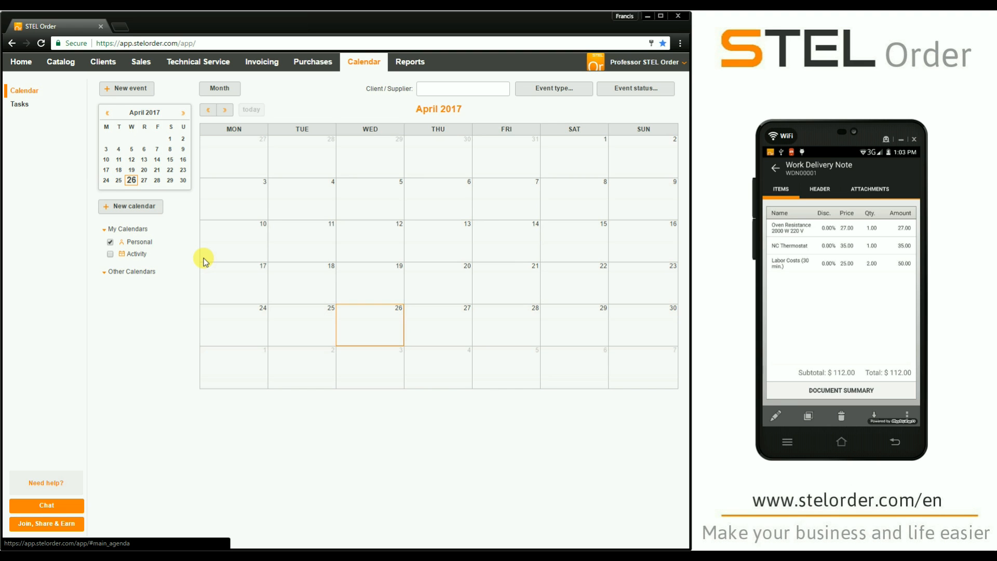
{"action": "left_click", "coordinate": [138, 207]}
{"action": "type", "text": "Maintenance"}
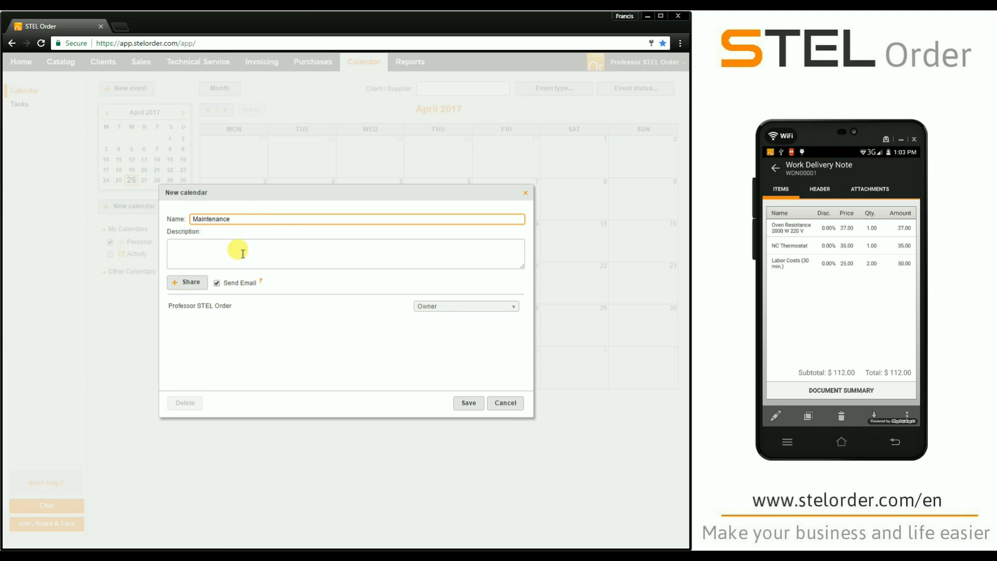
{"action": "left_click", "coordinate": [191, 283]}
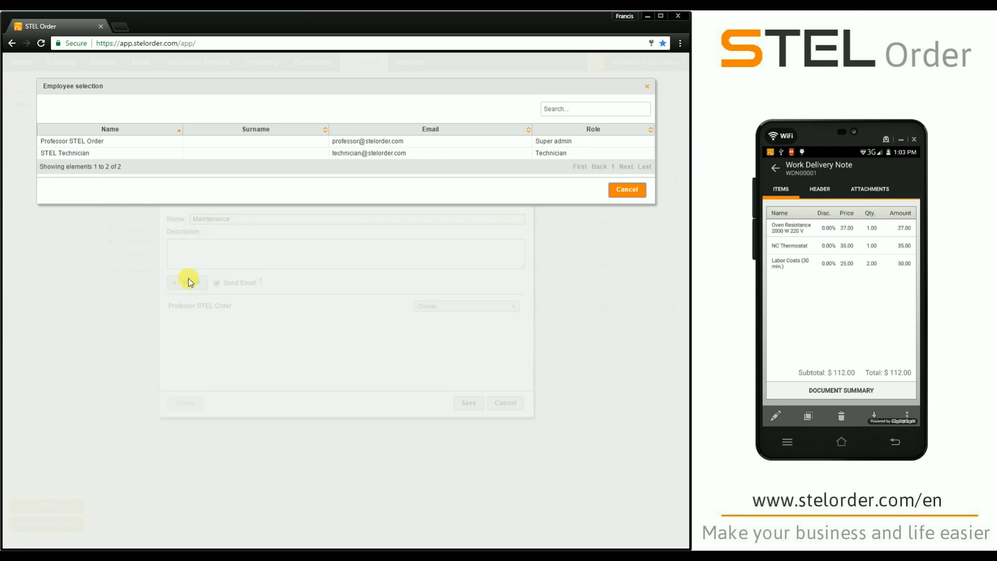
{"action": "double_click", "coordinate": [104, 152]}
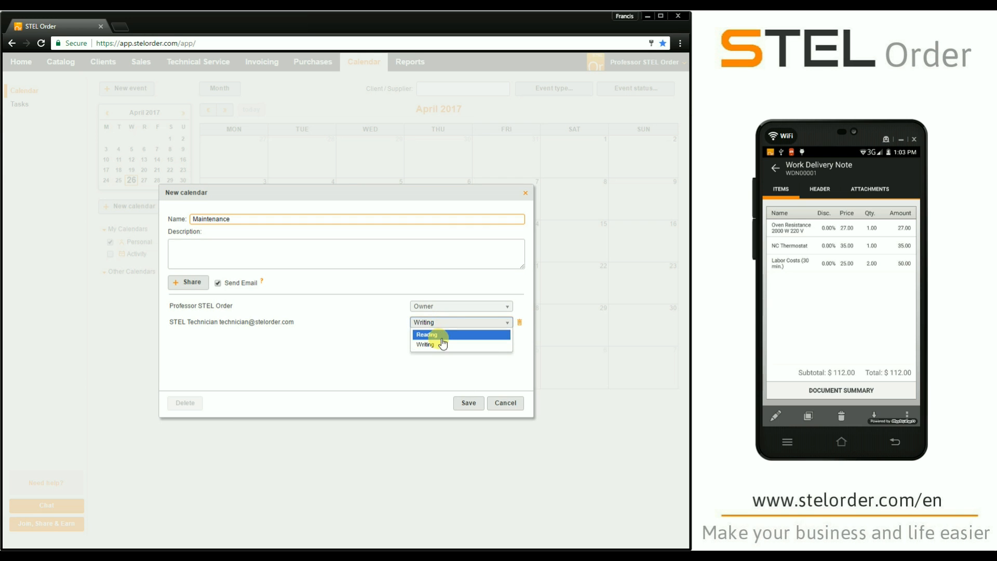
{"action": "left_click", "coordinate": [440, 343]}
{"action": "left_click", "coordinate": [470, 405]}
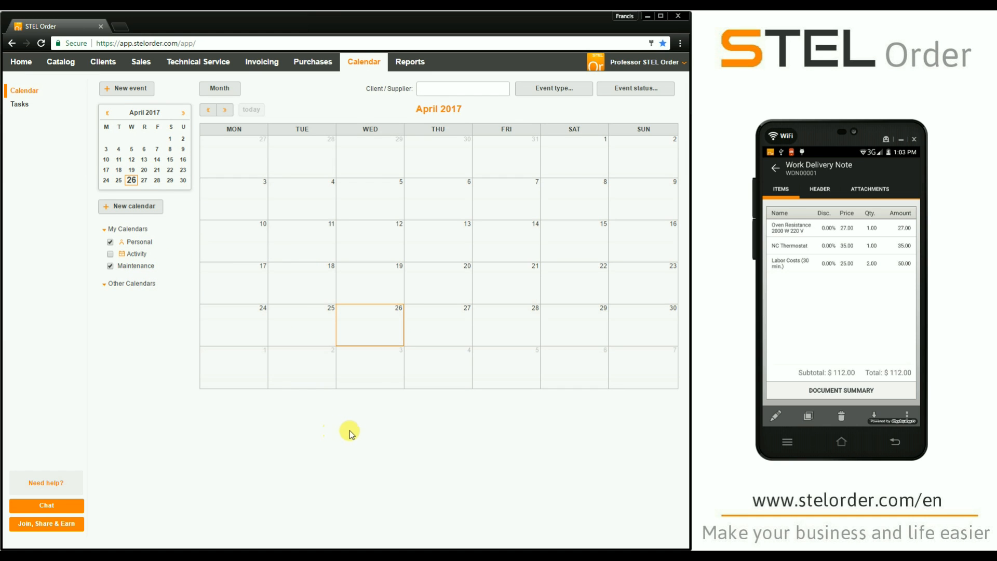
Start a calendar event on 26/04/2017 that is not all day, starting at 15:00, with the subject "Maintenance operations".
{"action": "left_click", "coordinate": [377, 322]}
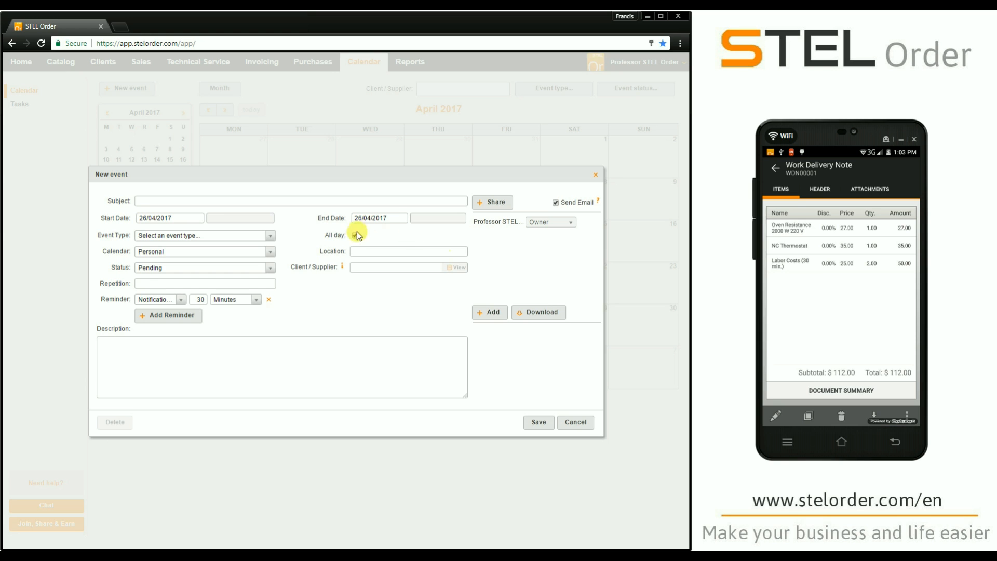
{"action": "left_click", "coordinate": [355, 236]}
{"action": "left_click", "coordinate": [252, 218]}
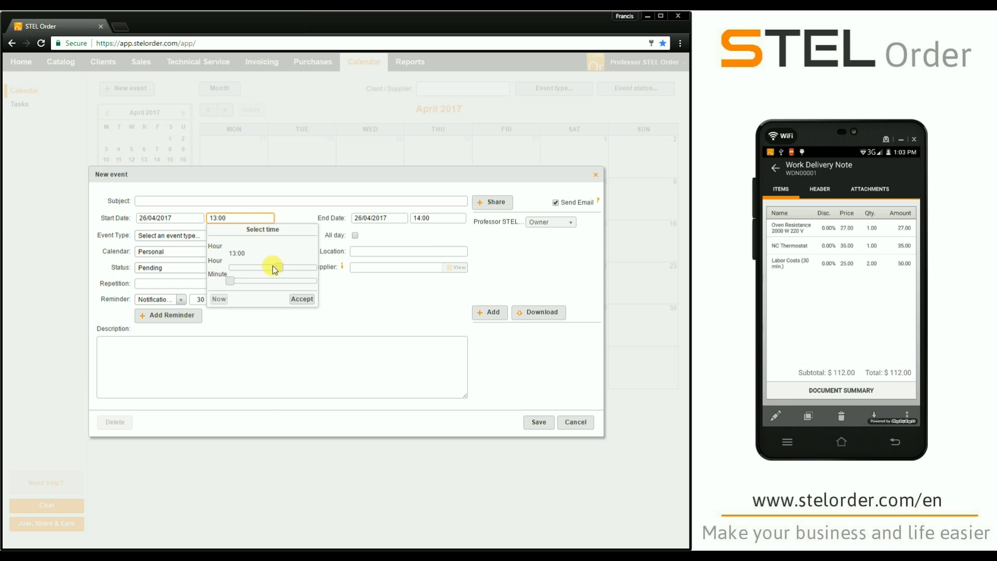
{"action": "left_click", "coordinate": [301, 299]}
{"action": "left_click", "coordinate": [183, 201]}
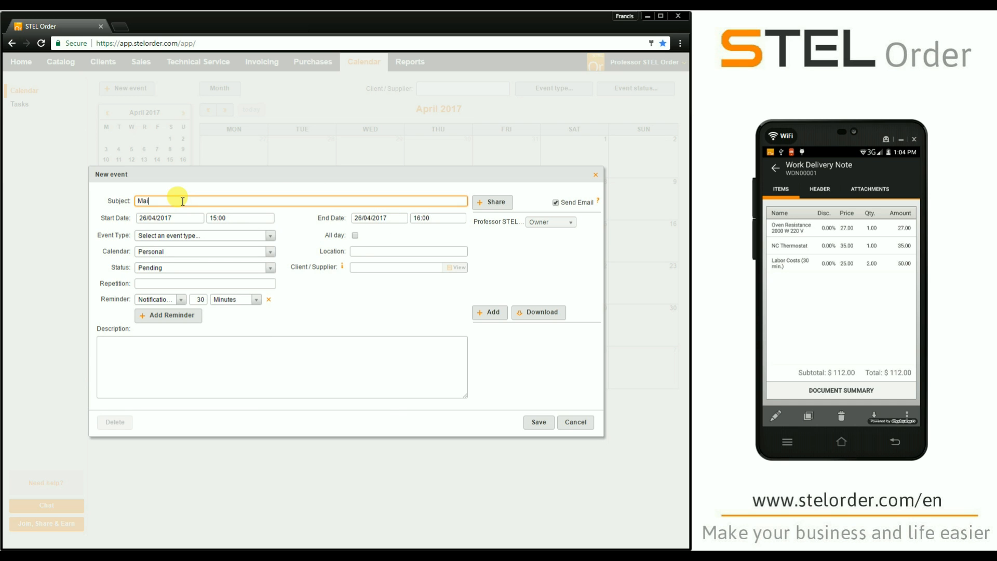
{"action": "type", "text": "Maintenance operations"}
Assign the event to the Maintenance calendar and link it to the supplier Thomas & Sons Ltd.
{"action": "left_click", "coordinate": [188, 236]}
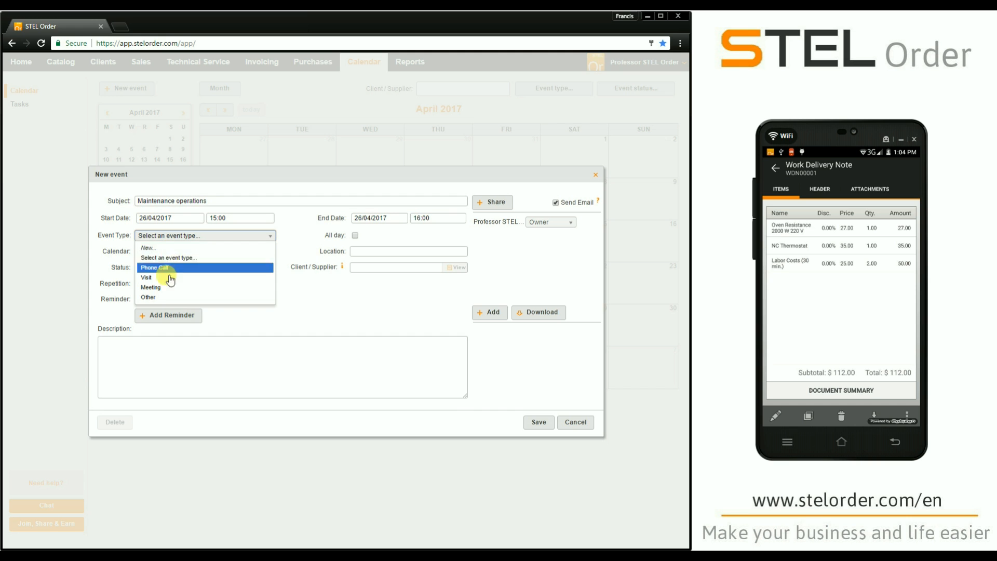
{"action": "left_click", "coordinate": [124, 238]}
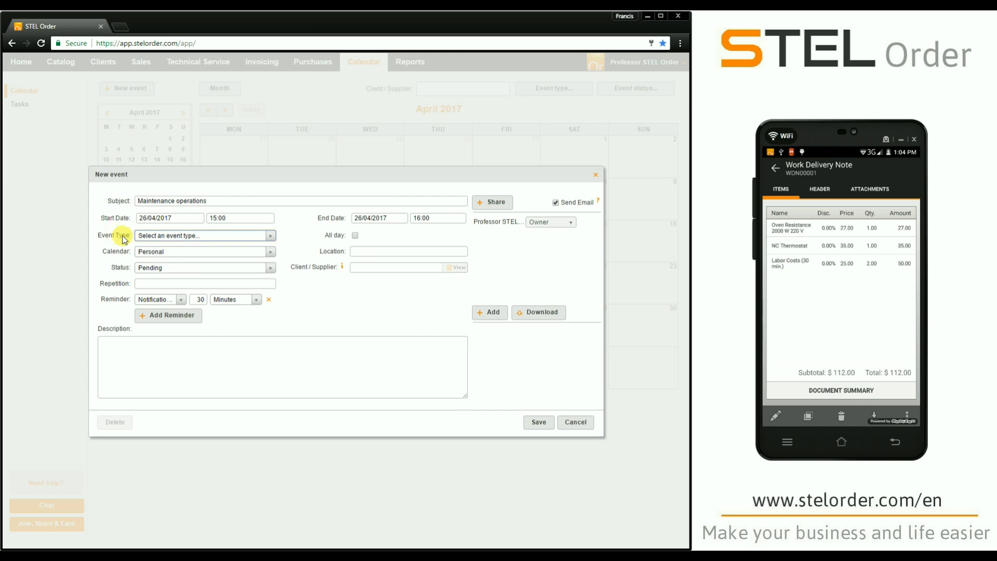
{"action": "left_click", "coordinate": [159, 253]}
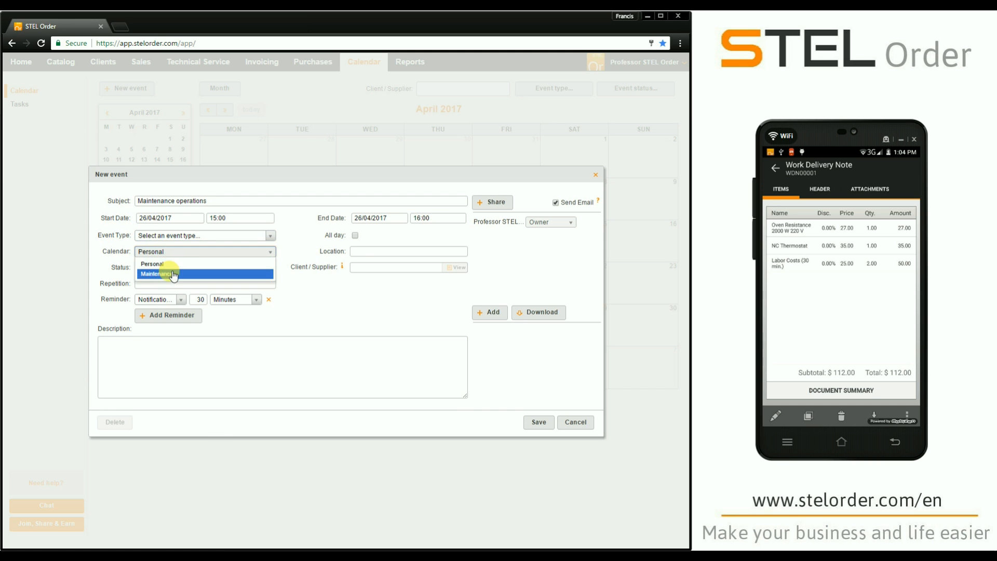
{"action": "left_click", "coordinate": [169, 273]}
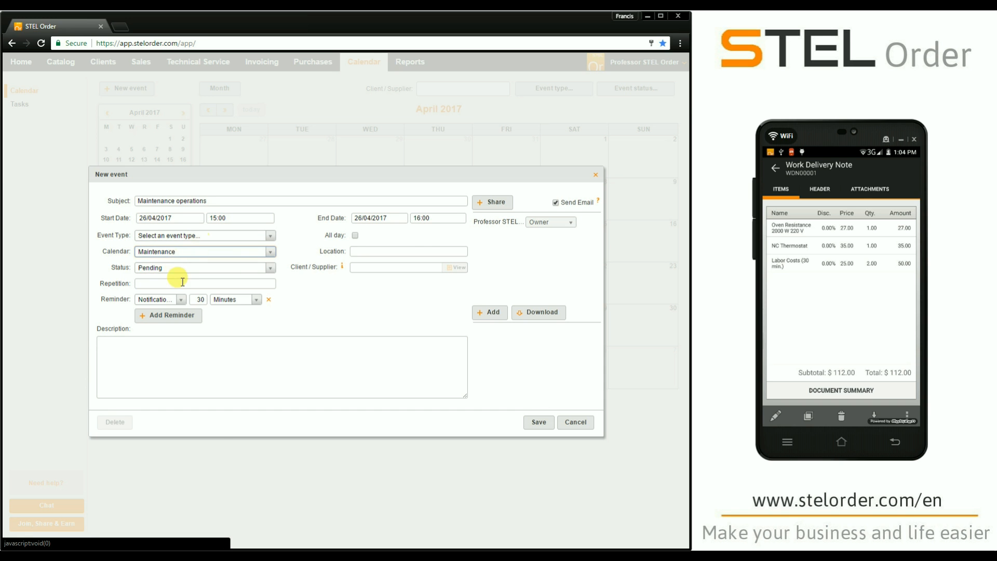
{"action": "left_click", "coordinate": [411, 266]}
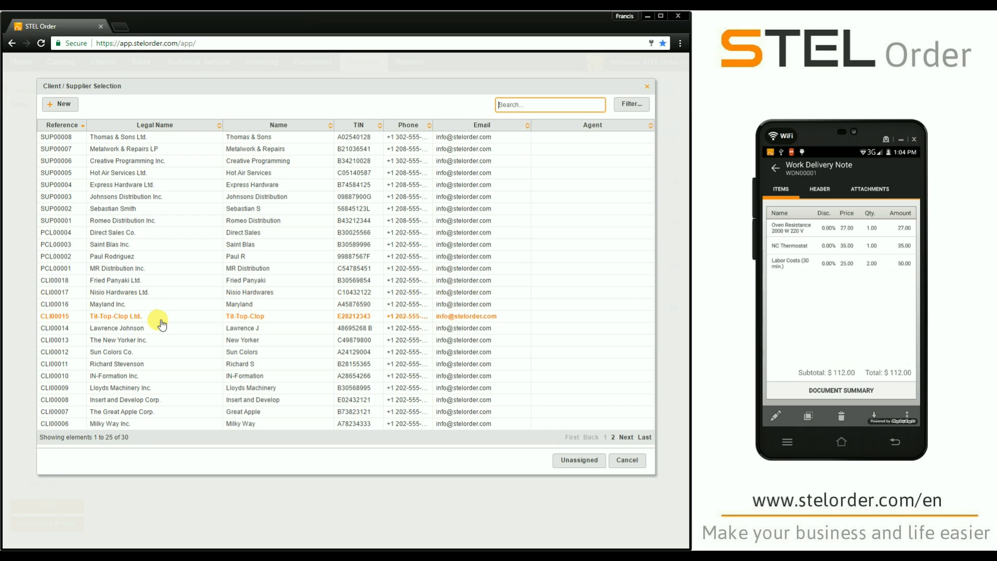
{"action": "left_click", "coordinate": [163, 140]}
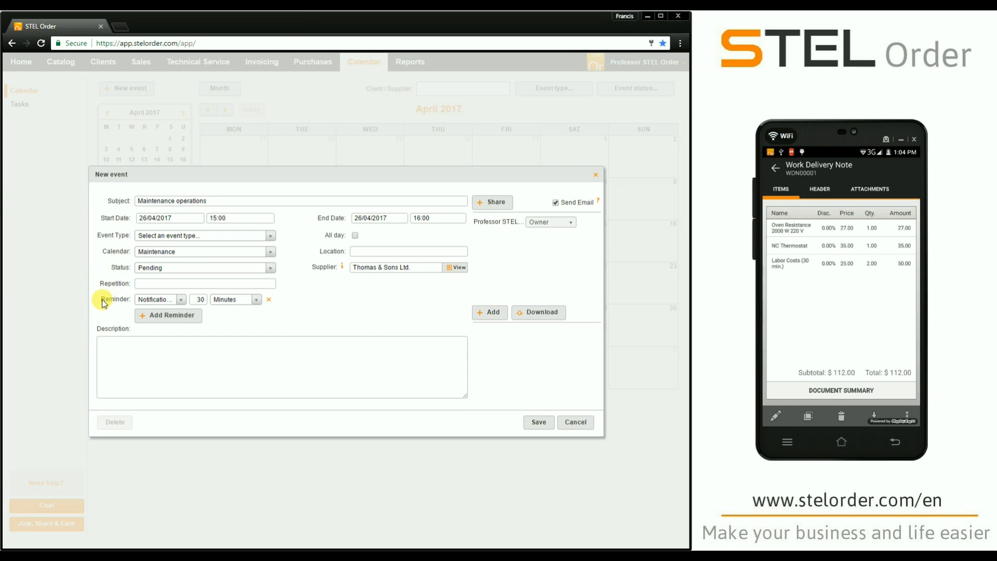
Examine the available reminder types and time units for the event.
{"action": "left_click", "coordinate": [170, 301]}
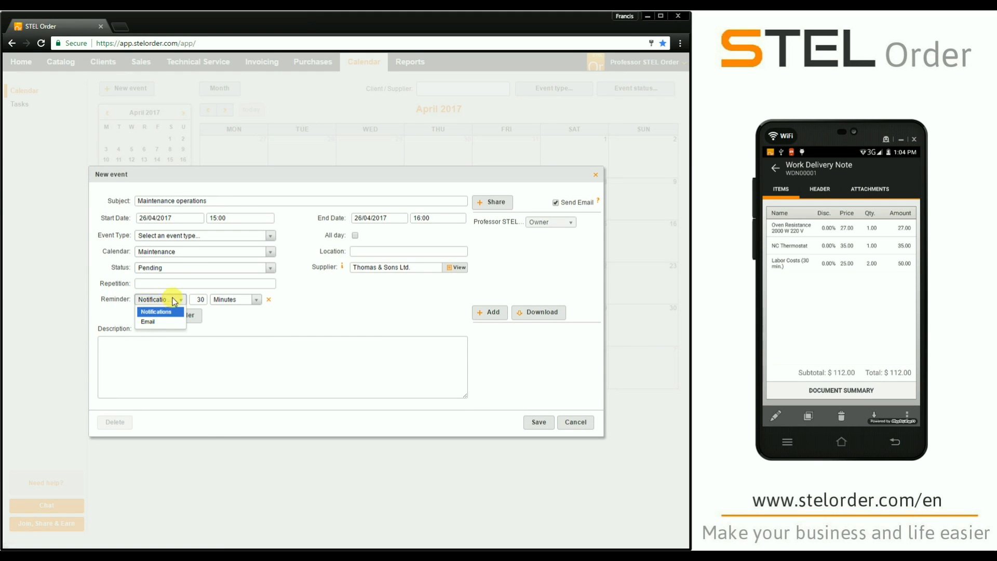
{"action": "left_click", "coordinate": [241, 301]}
{"action": "left_click", "coordinate": [296, 324]}
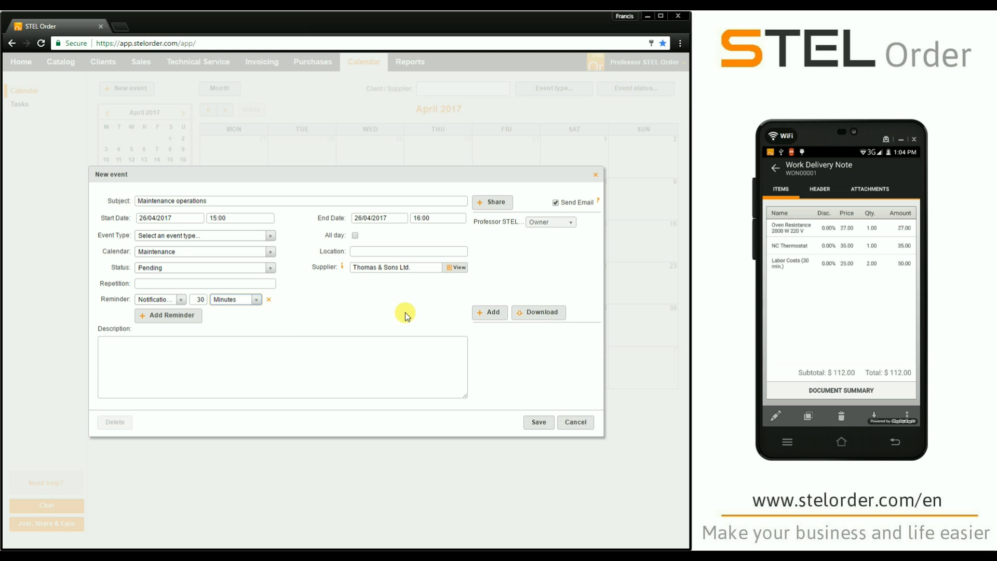
Set the event to recur monthly and end after 4 repetitions.
{"action": "left_click", "coordinate": [162, 283]}
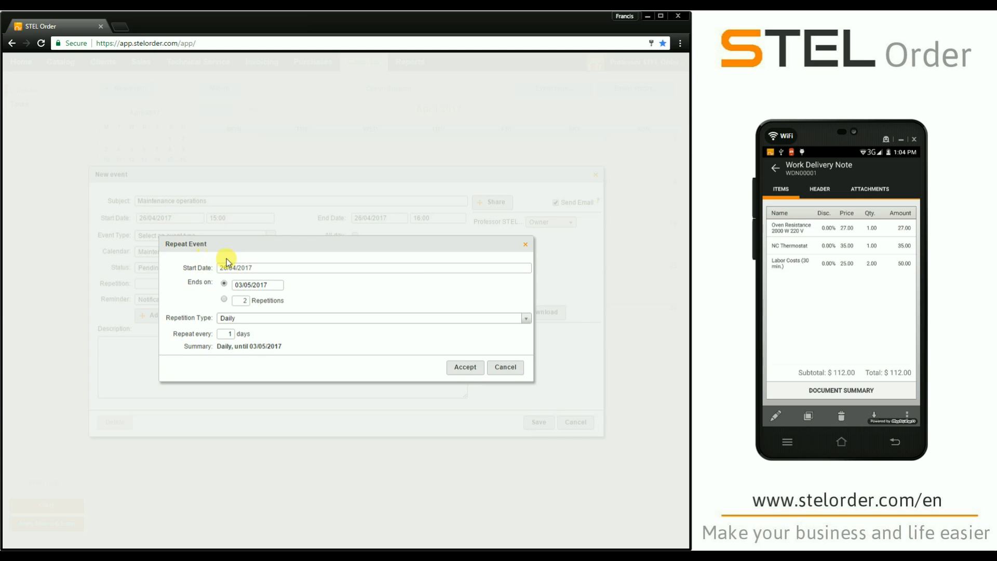
{"action": "left_click", "coordinate": [224, 300]}
{"action": "double_click", "coordinate": [242, 300]}
{"action": "type", "text": "4"}
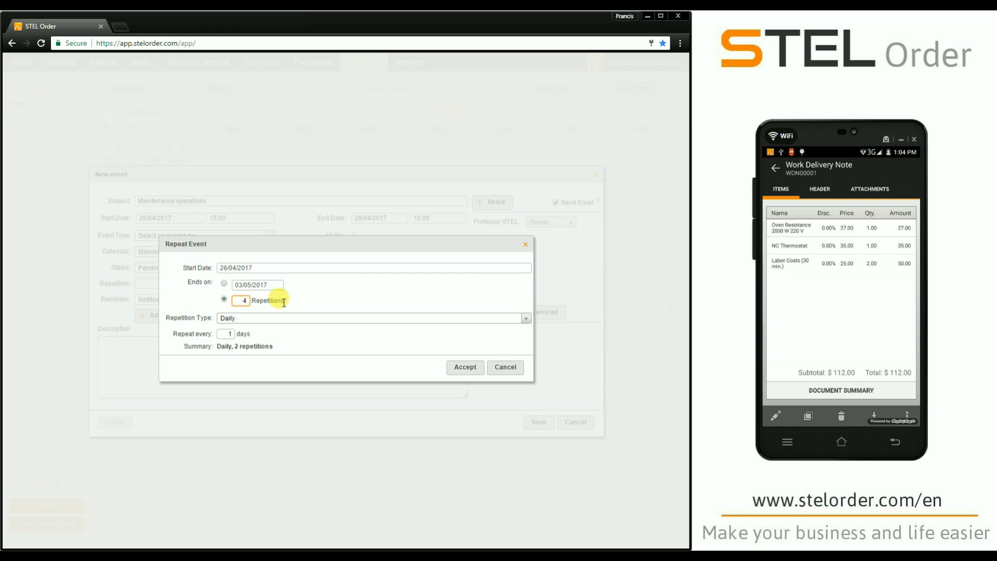
{"action": "left_click", "coordinate": [245, 318]}
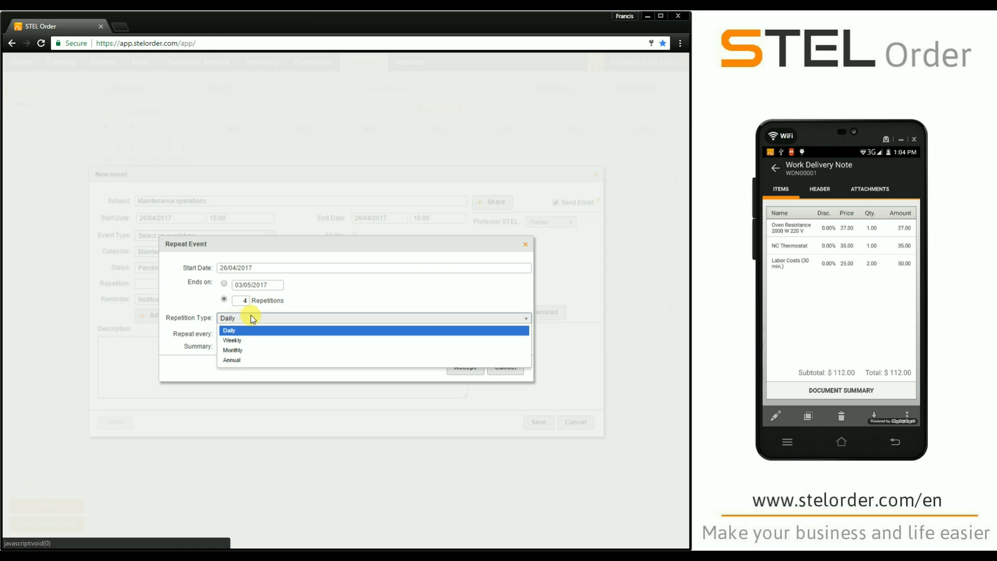
{"action": "left_click", "coordinate": [248, 350]}
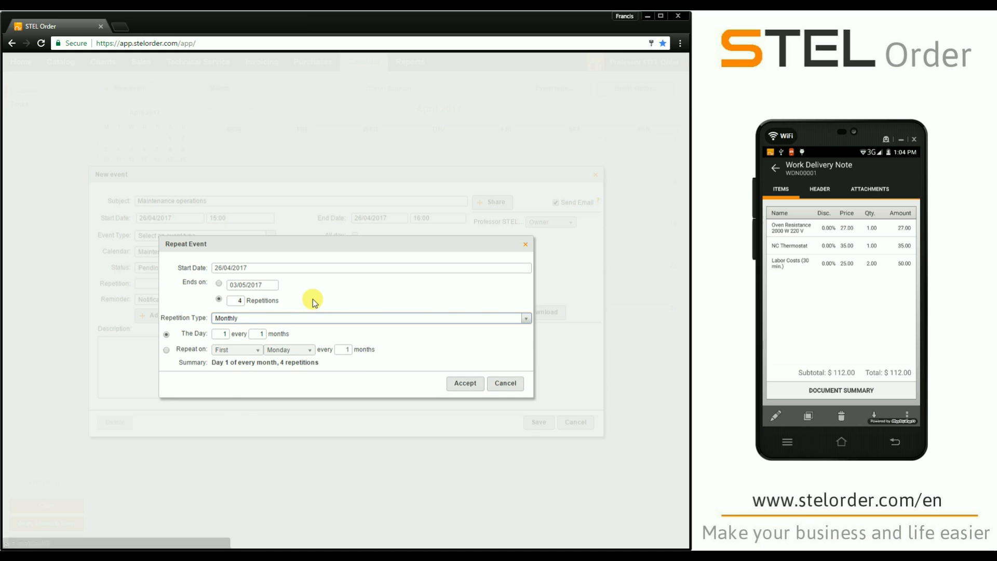
Set the recurrence to day 26 every 3 months and accept the repetition settings.
{"action": "double_click", "coordinate": [224, 334]}
{"action": "type", "text": "26"}
{"action": "double_click", "coordinate": [258, 334]}
{"action": "type", "text": "3"}
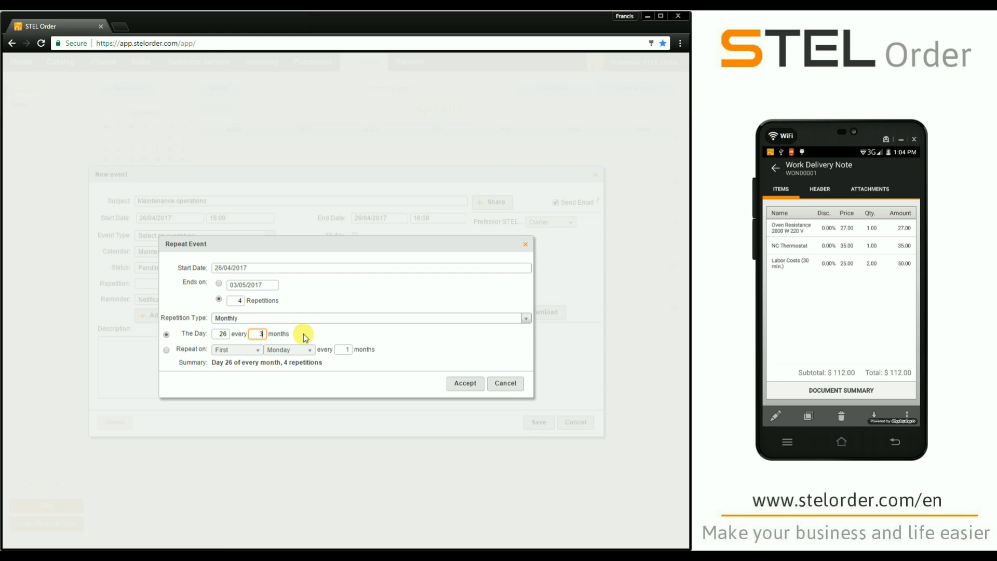
{"action": "left_click", "coordinate": [346, 335]}
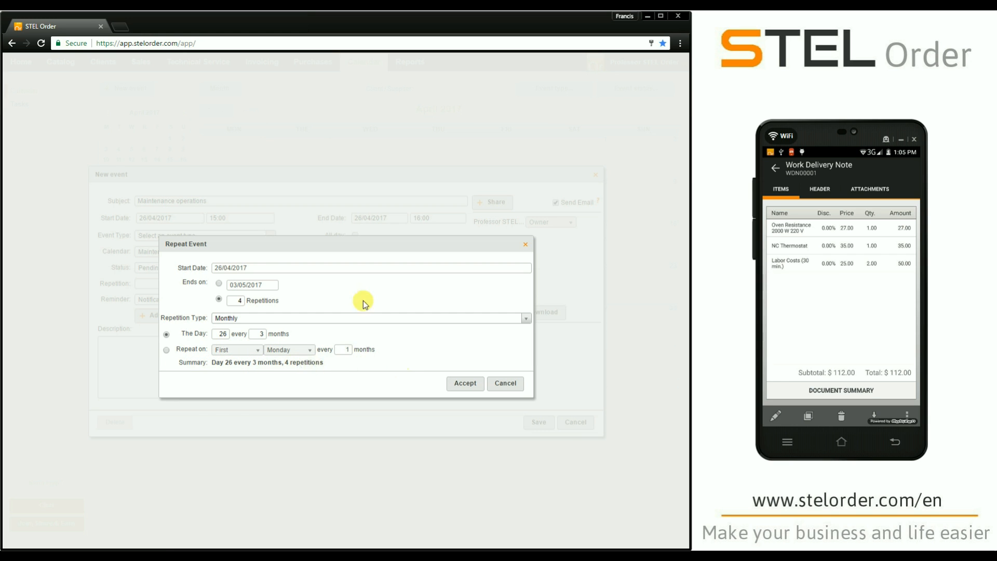
{"action": "left_click", "coordinate": [465, 384]}
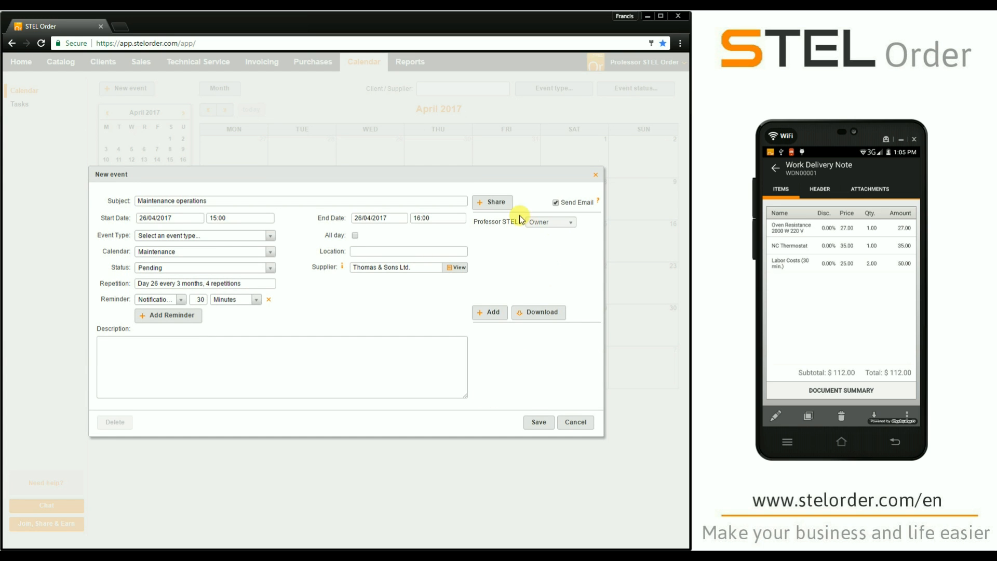
Share the maintenance event with STEL Technician and save it.
{"action": "left_click", "coordinate": [503, 202]}
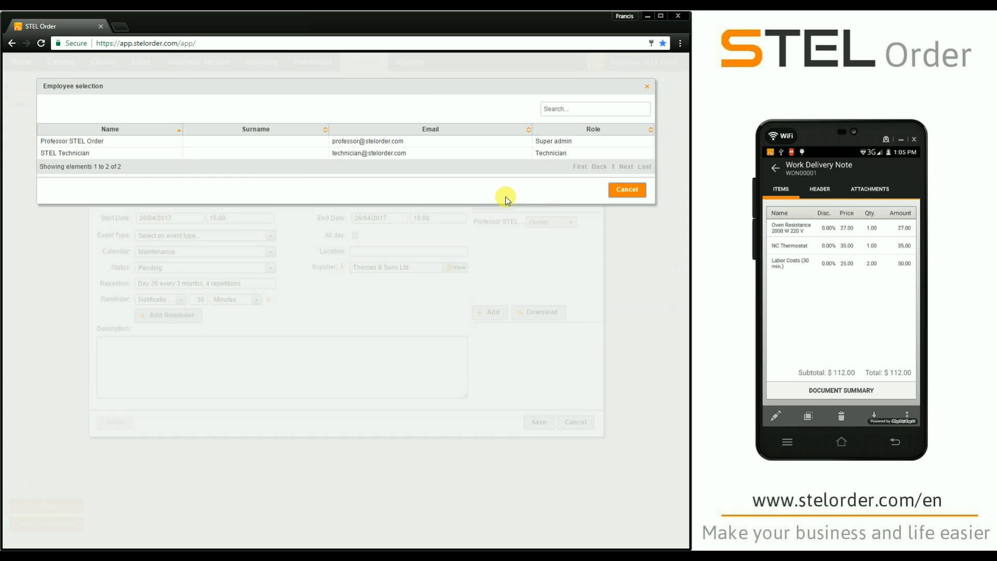
{"action": "left_click", "coordinate": [149, 157]}
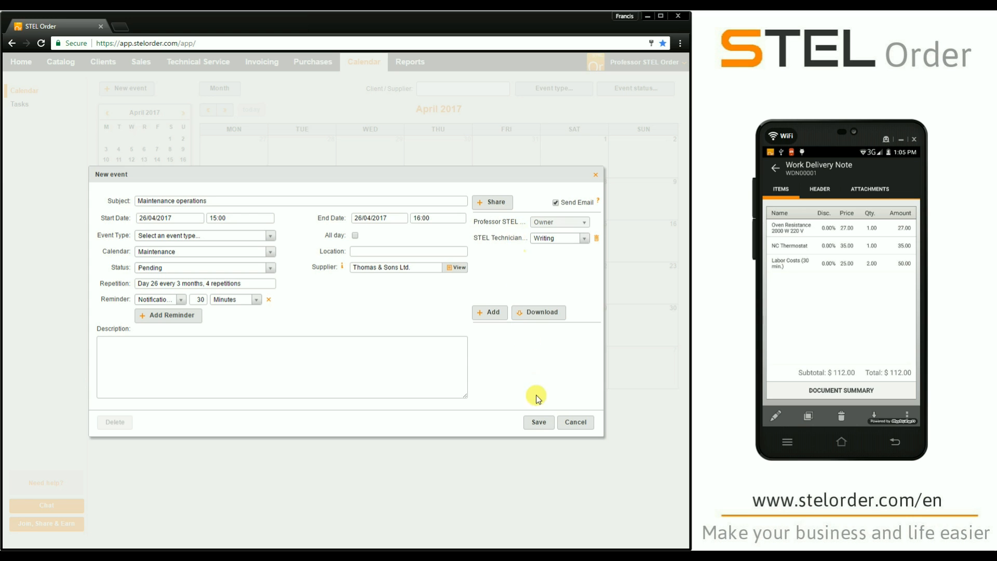
{"action": "left_click", "coordinate": [537, 423]}
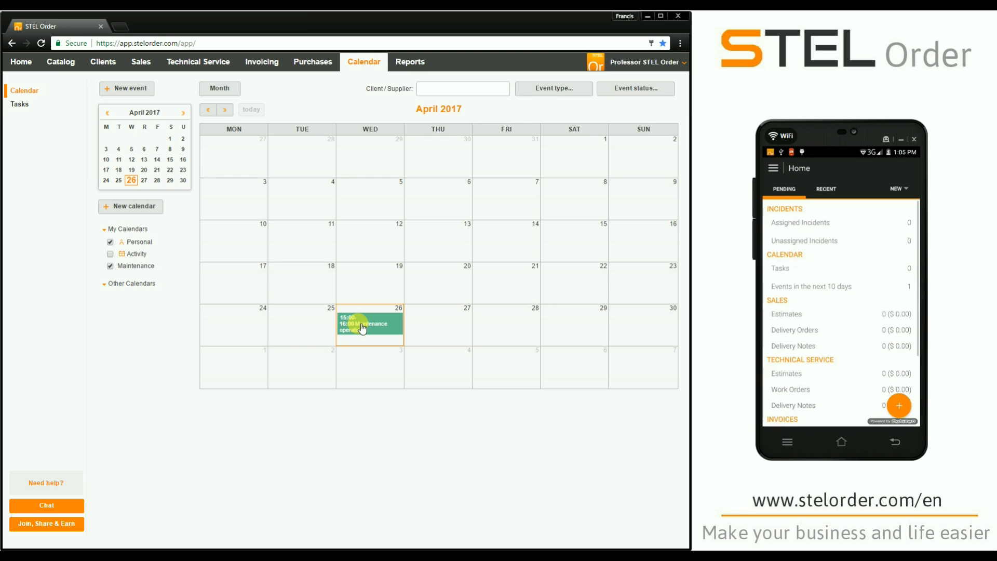
Advance the calendar month by month to July 2017 to check the recurring maintenance event.
{"action": "left_click", "coordinate": [225, 110]}
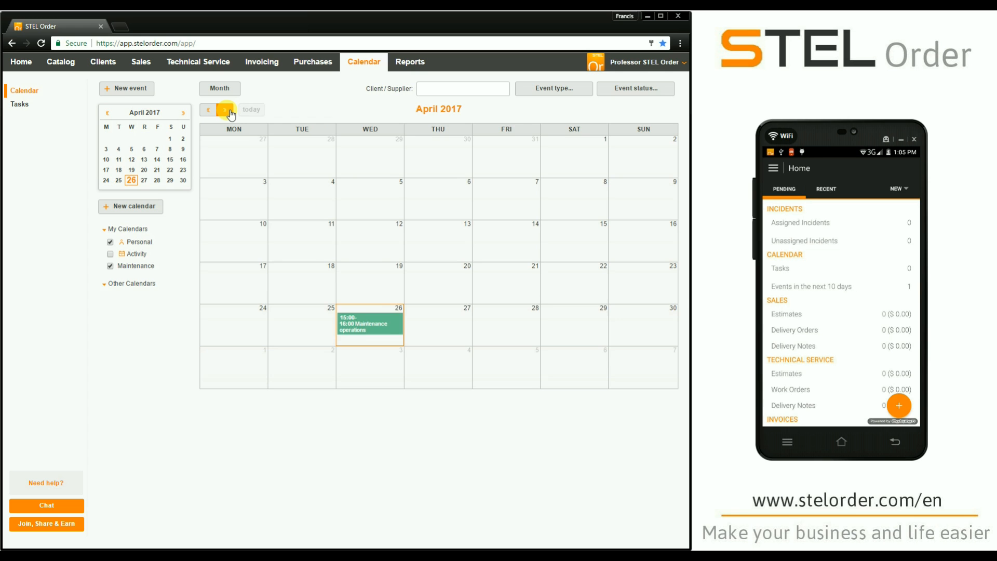
{"action": "left_click", "coordinate": [225, 110]}
{"action": "left_click", "coordinate": [225, 110]}
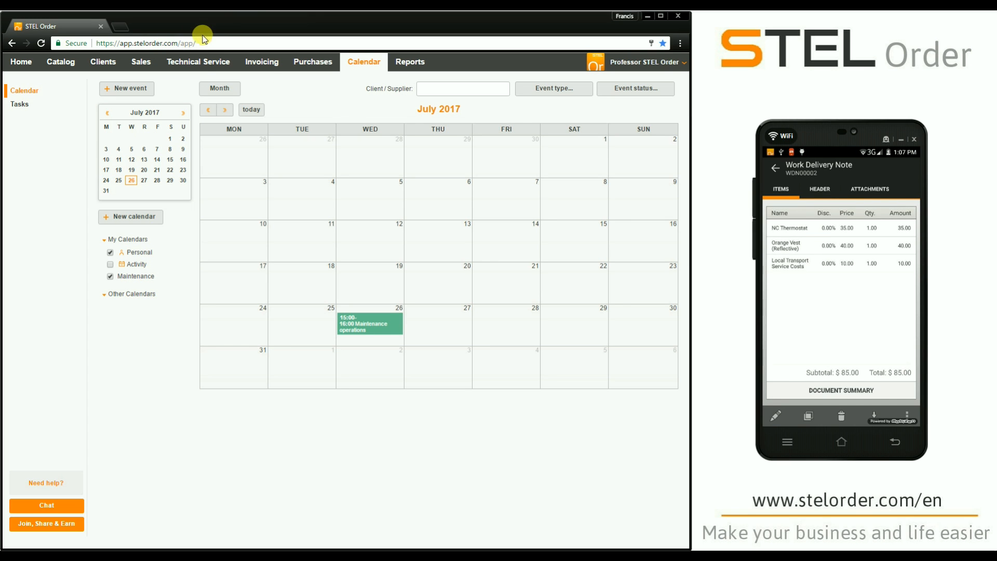
Open the technical service work delivery notes and review the status and activity of the listed notes.
{"action": "left_click", "coordinate": [204, 61]}
{"action": "left_click", "coordinate": [117, 85]}
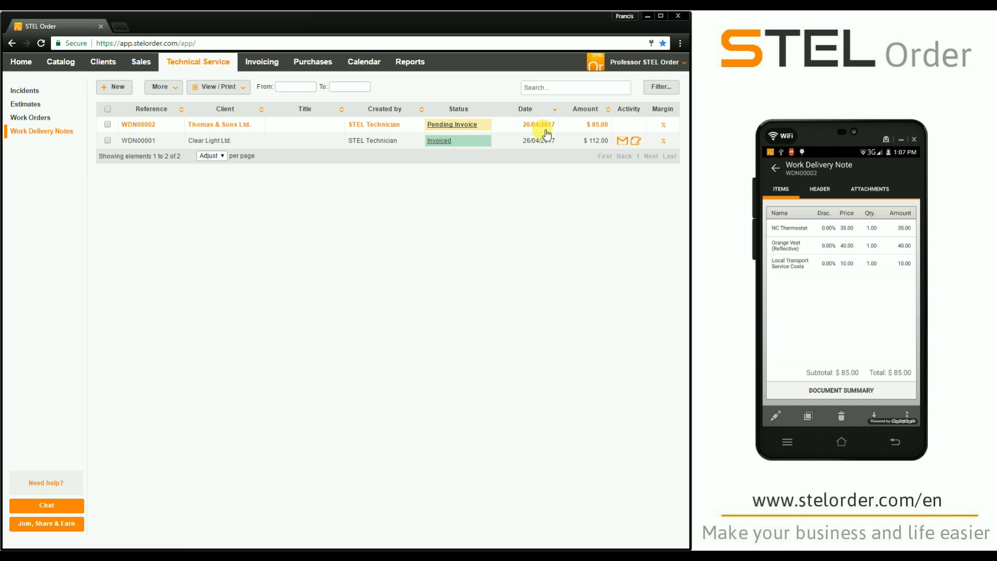
{"action": "mouse_move", "coordinate": [622, 144]}
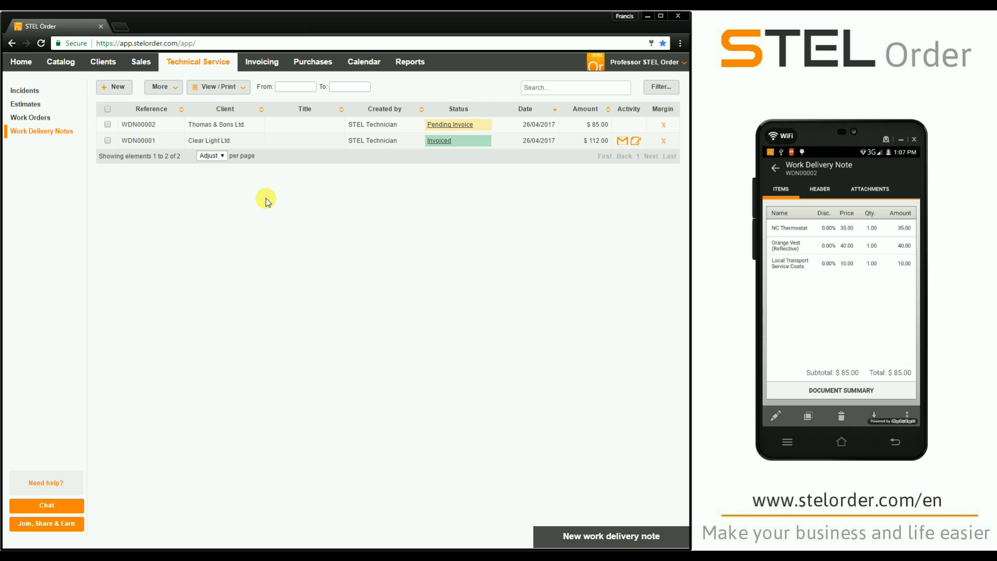
Select the Thomas & Sons Ltd. work delivery note and examine the option for generating an invoice from it.
{"action": "left_click", "coordinate": [107, 125]}
{"action": "left_click", "coordinate": [152, 93]}
{"action": "mouse_move", "coordinate": [165, 142]}
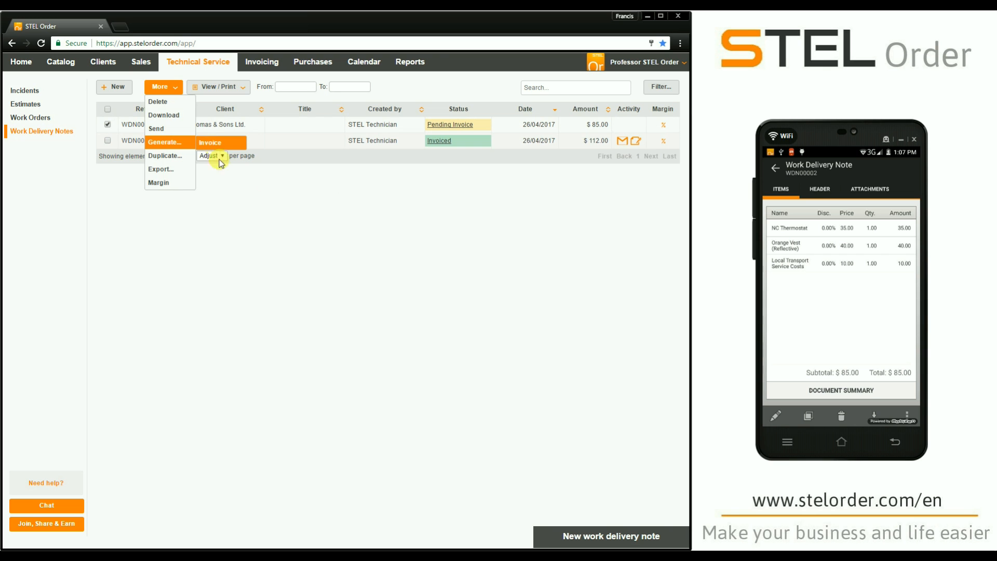
{"action": "left_click", "coordinate": [252, 224]}
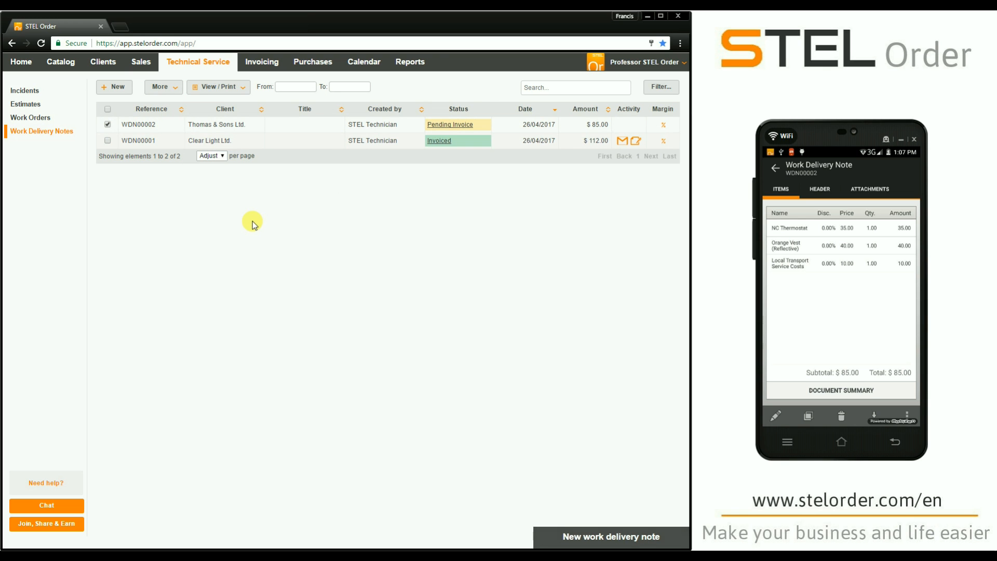